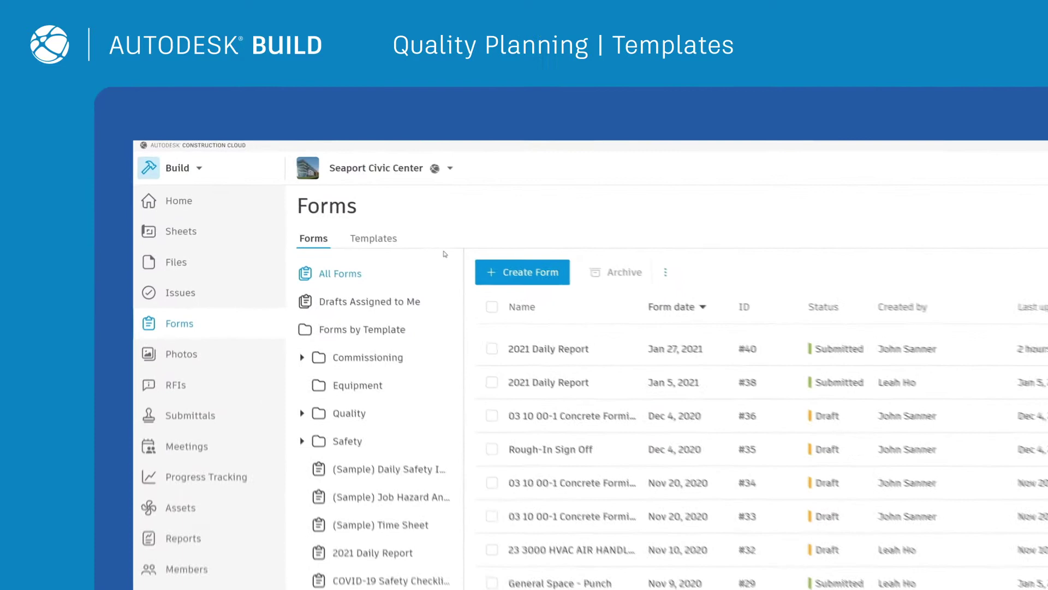
Step: Start a new form template, choosing to build a new form rather than upload a PDF
{"action": "left_click", "coordinate": [394, 255]}
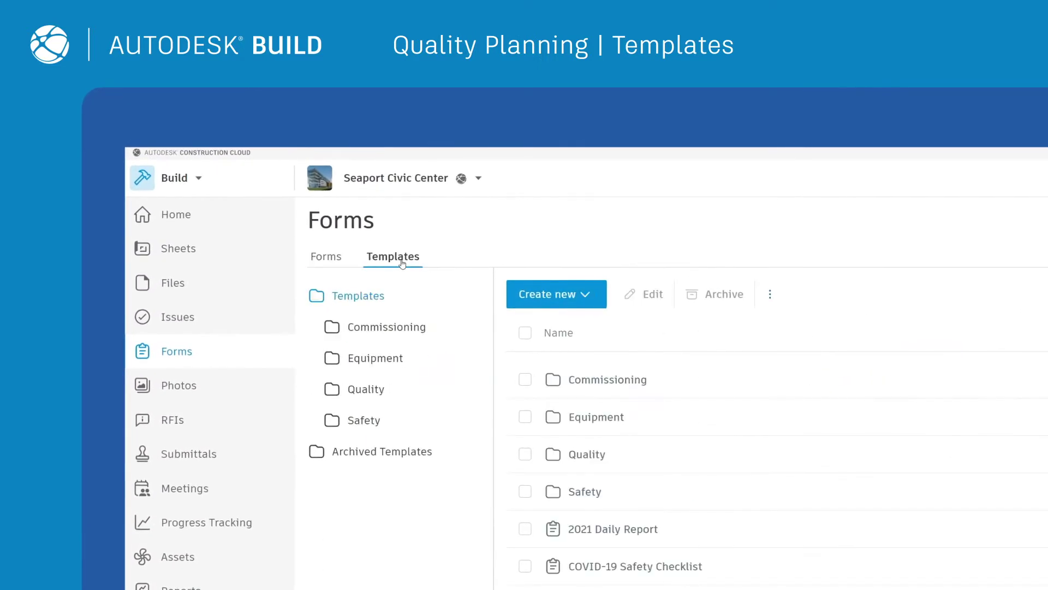
{"action": "left_click", "coordinate": [546, 294]}
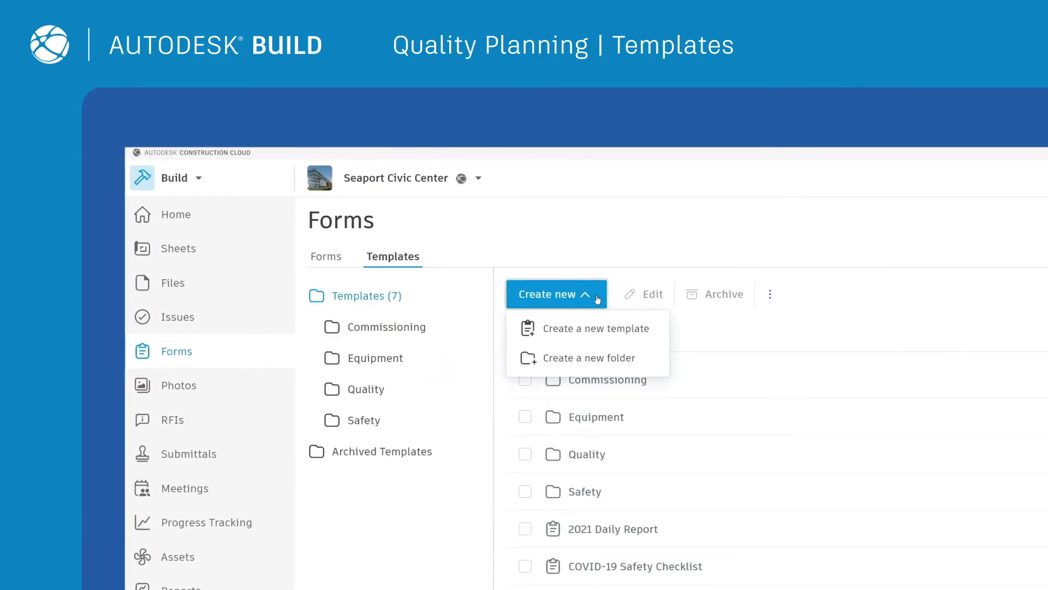
{"action": "left_click", "coordinate": [578, 329]}
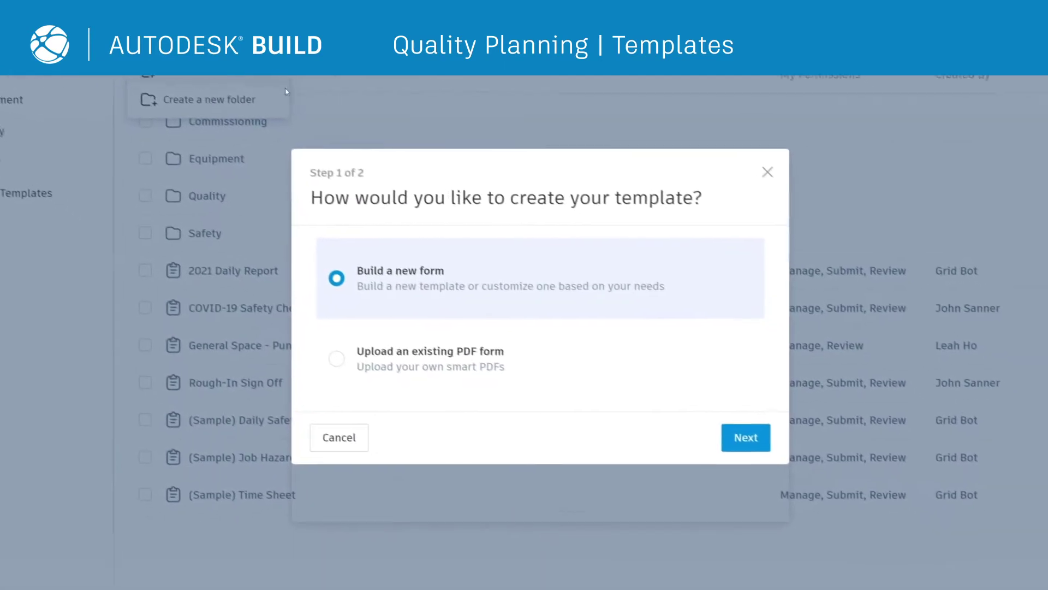
{"action": "left_click", "coordinate": [402, 354]}
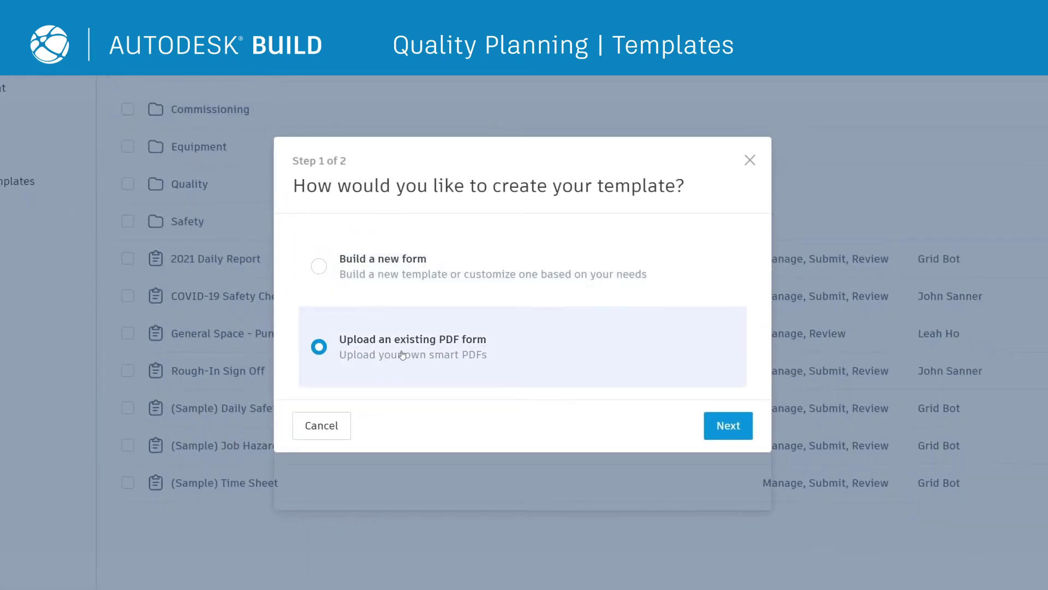
{"action": "left_click", "coordinate": [447, 290]}
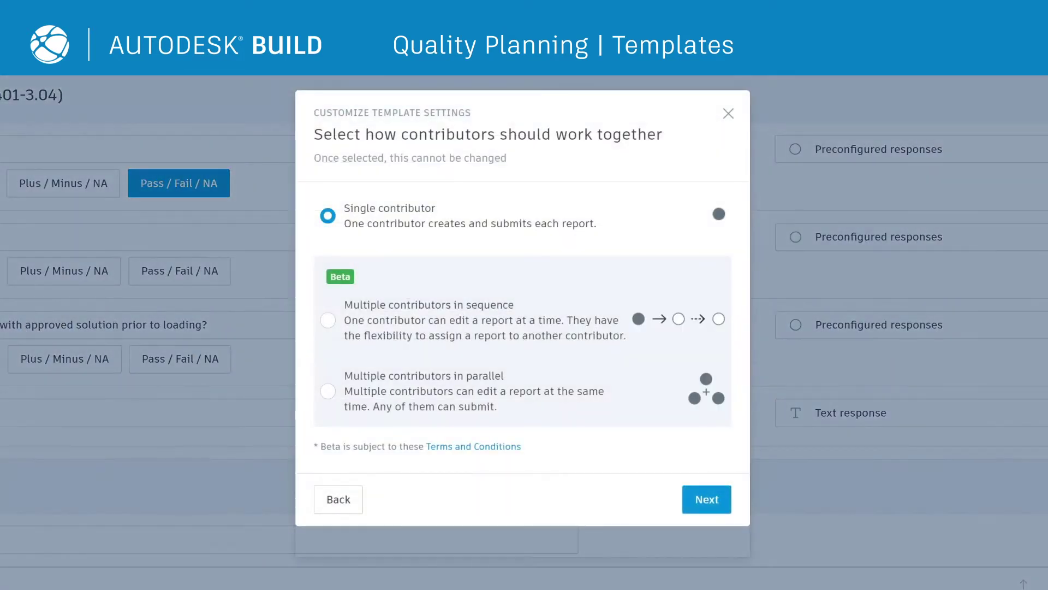
Step: Set the template to multiple contributors and add two project members as contributors
{"action": "left_click", "coordinate": [332, 338]}
{"action": "left_click", "coordinate": [328, 391]}
{"action": "left_click", "coordinate": [707, 499]}
{"action": "left_click", "coordinate": [338, 305]}
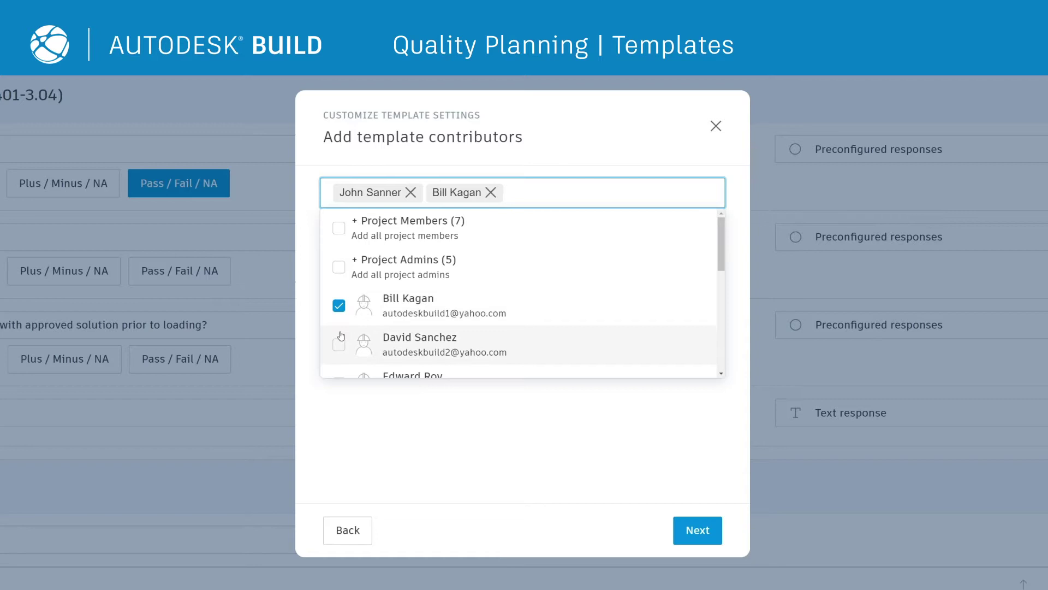
{"action": "scroll", "coordinate": [341, 336], "scroll_direction": "down", "scroll_amount": 1}
{"action": "left_click", "coordinate": [339, 331]}
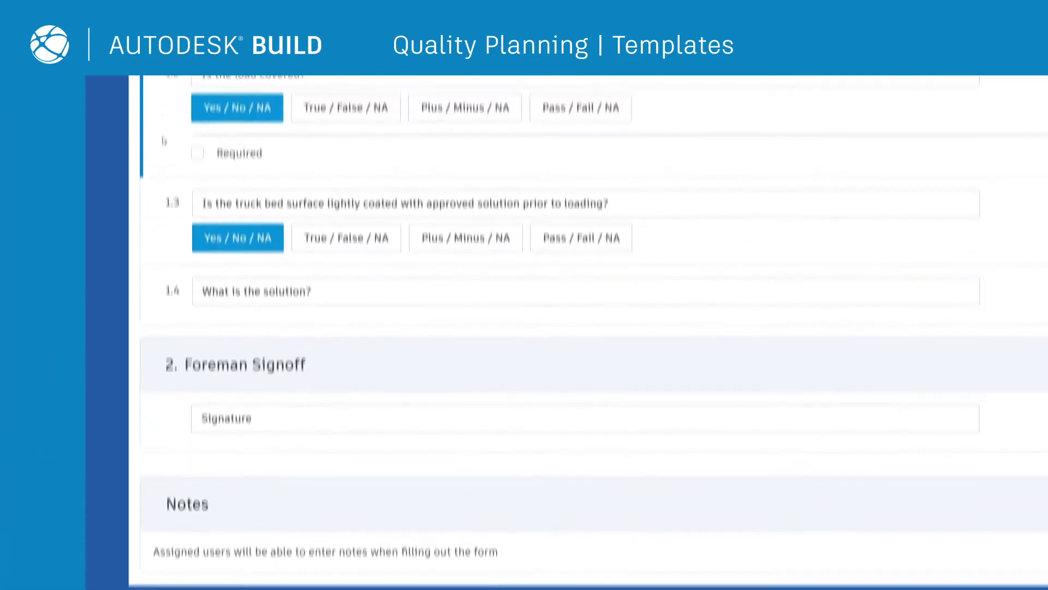
Step: Make question 1.3 required and bring up a submitted form's export options
{"action": "scroll", "coordinate": [198, 341], "scroll_direction": "down", "scroll_amount": 2}
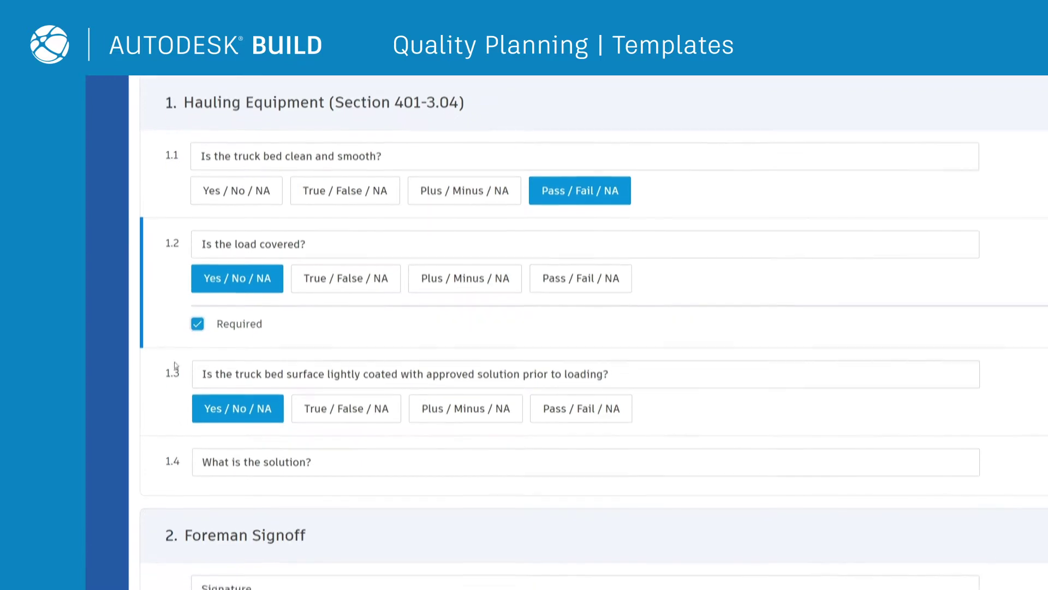
{"action": "left_click", "coordinate": [207, 343]}
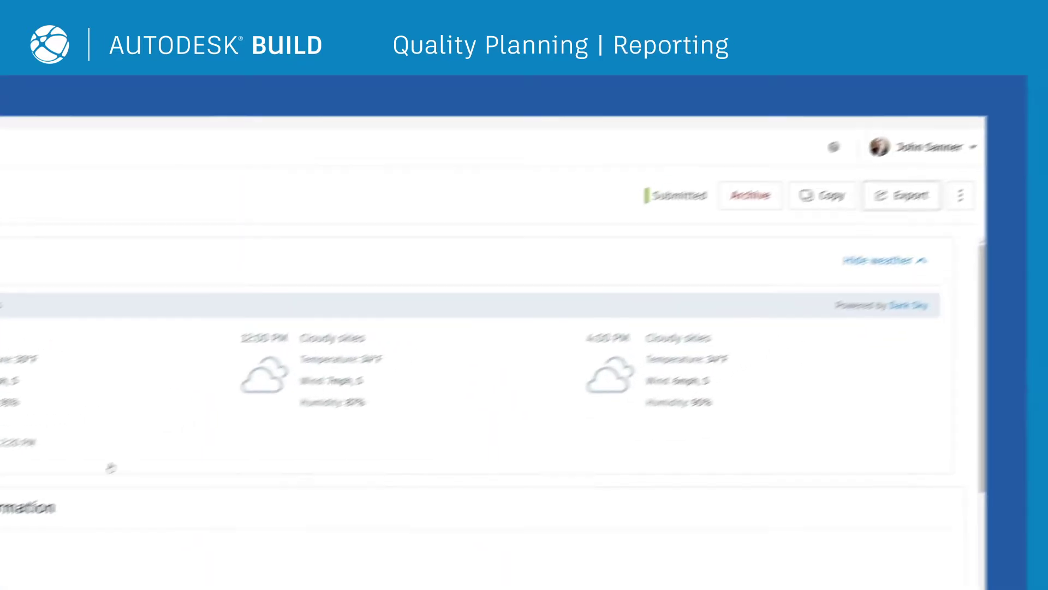
{"action": "left_click", "coordinate": [815, 233]}
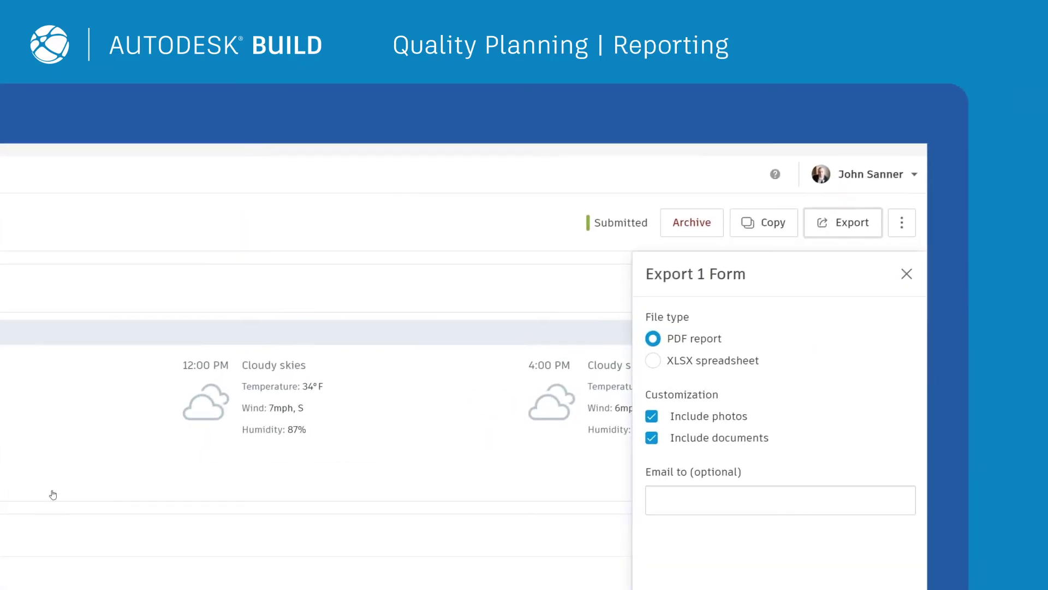
Step: Keep PDF report as the export format instead of XLSX and review the reference kinds
{"action": "left_click", "coordinate": [653, 362]}
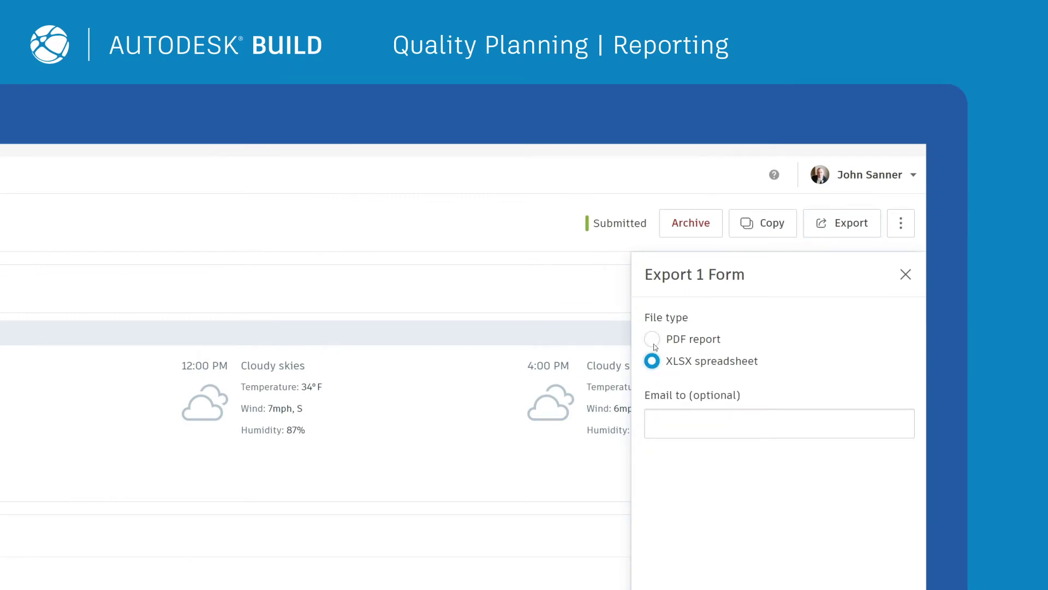
{"action": "left_click", "coordinate": [653, 343]}
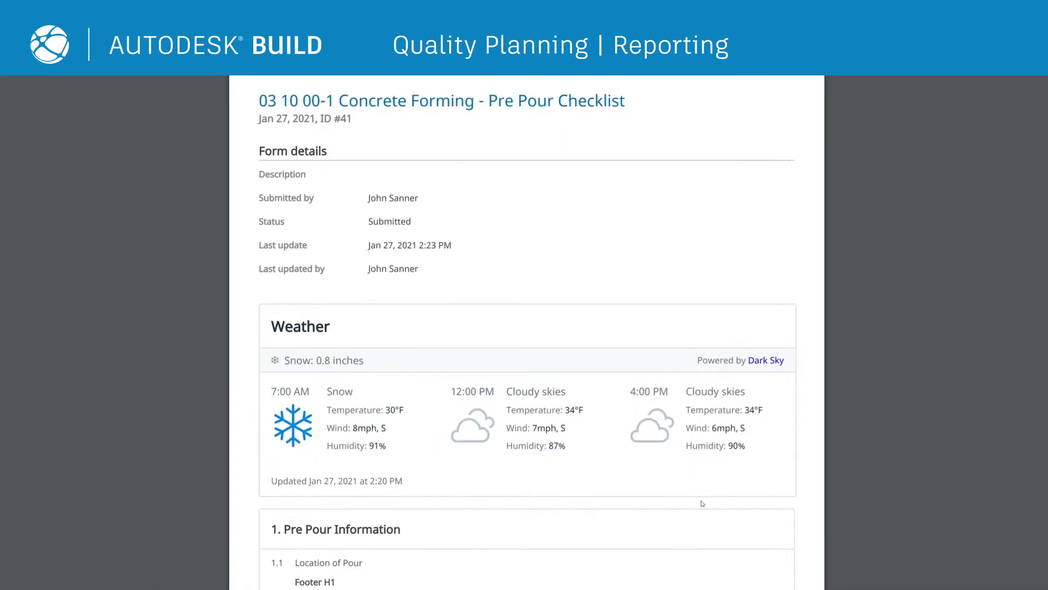
{"action": "scroll", "coordinate": [702, 501], "scroll_direction": "down", "scroll_amount": 9}
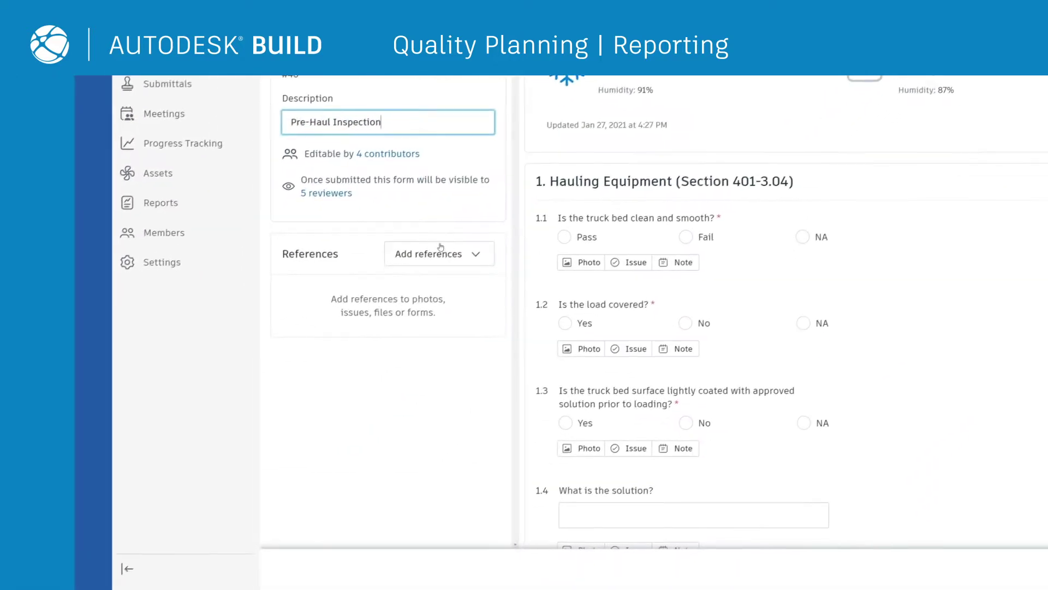
{"action": "left_click", "coordinate": [451, 247]}
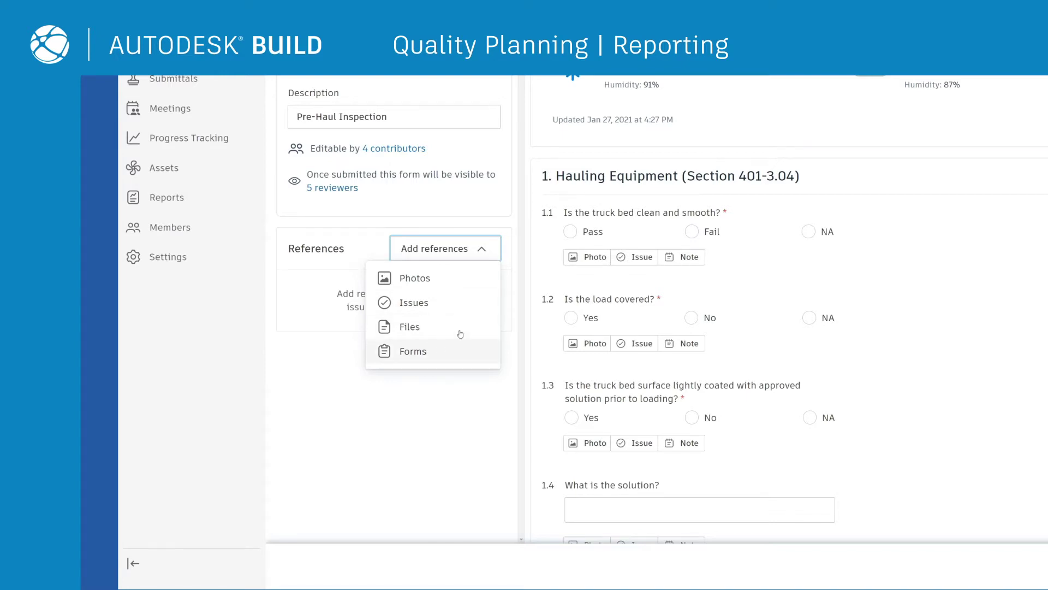
{"action": "left_click", "coordinate": [625, 157]}
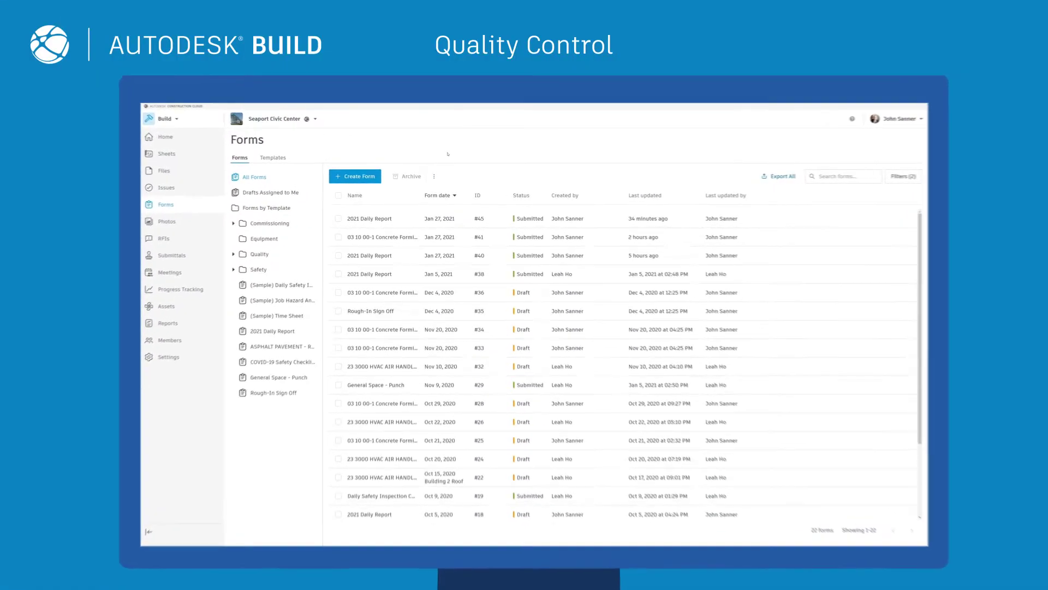
Step: Start an ASPHALT PAVEMENT form described 'Pre-Haul Inspection' and begin attaching an issue to item 1.1
{"action": "left_click", "coordinate": [364, 176]}
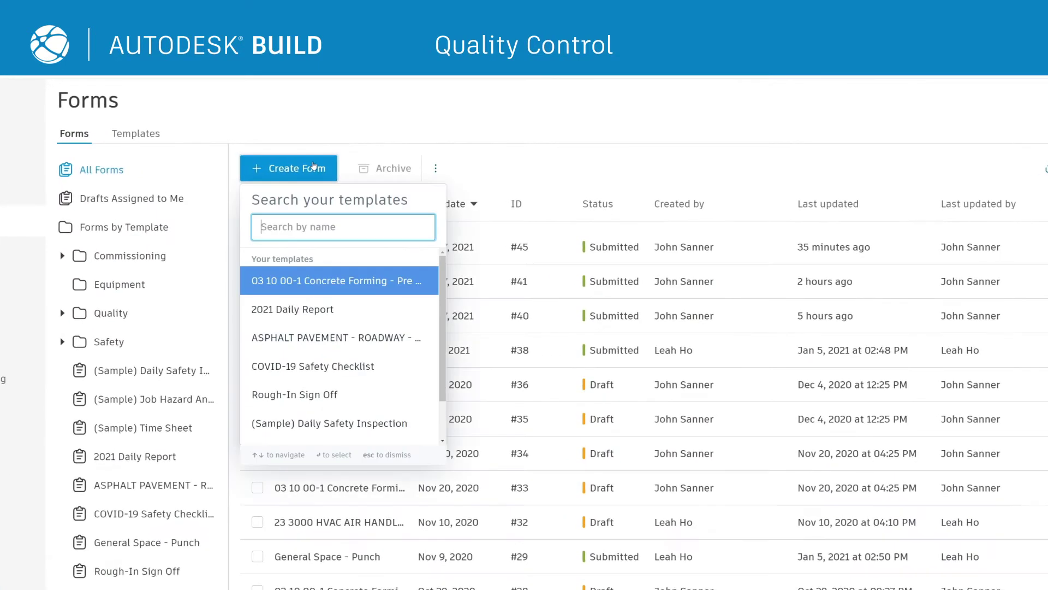
{"action": "left_click", "coordinate": [336, 337]}
{"action": "left_click", "coordinate": [148, 356]}
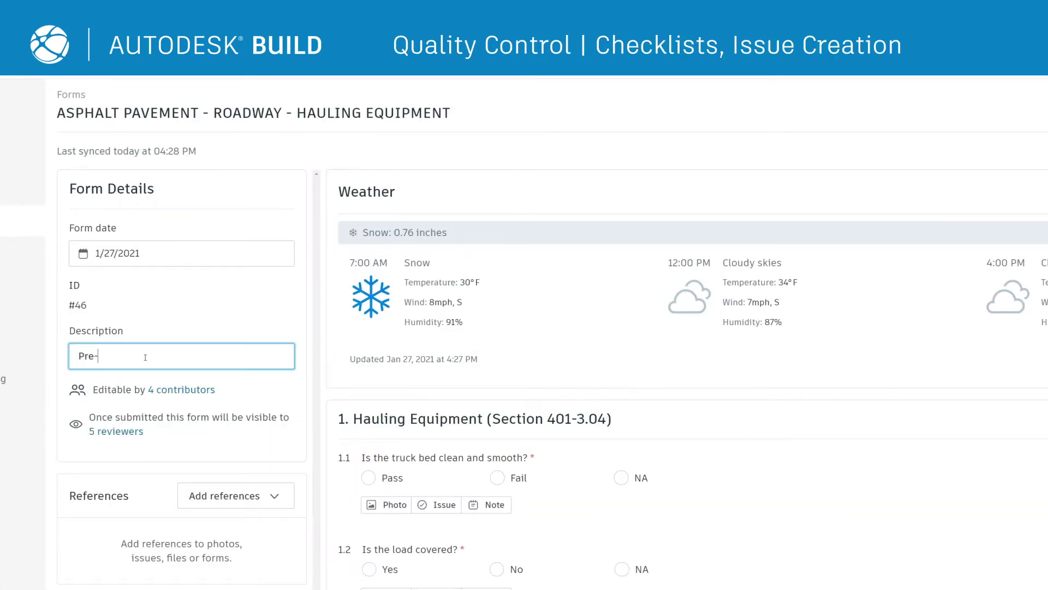
{"action": "type", "text": "Pre-Haul Inspection"}
{"action": "scroll", "coordinate": [399, 266], "scroll_direction": "down", "scroll_amount": 3}
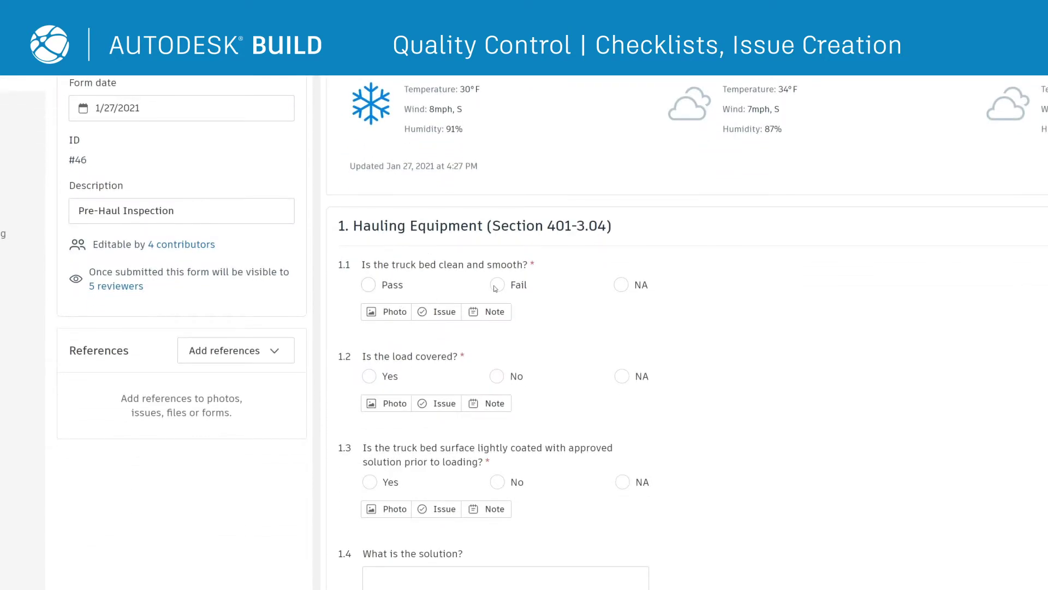
{"action": "left_click", "coordinate": [449, 313]}
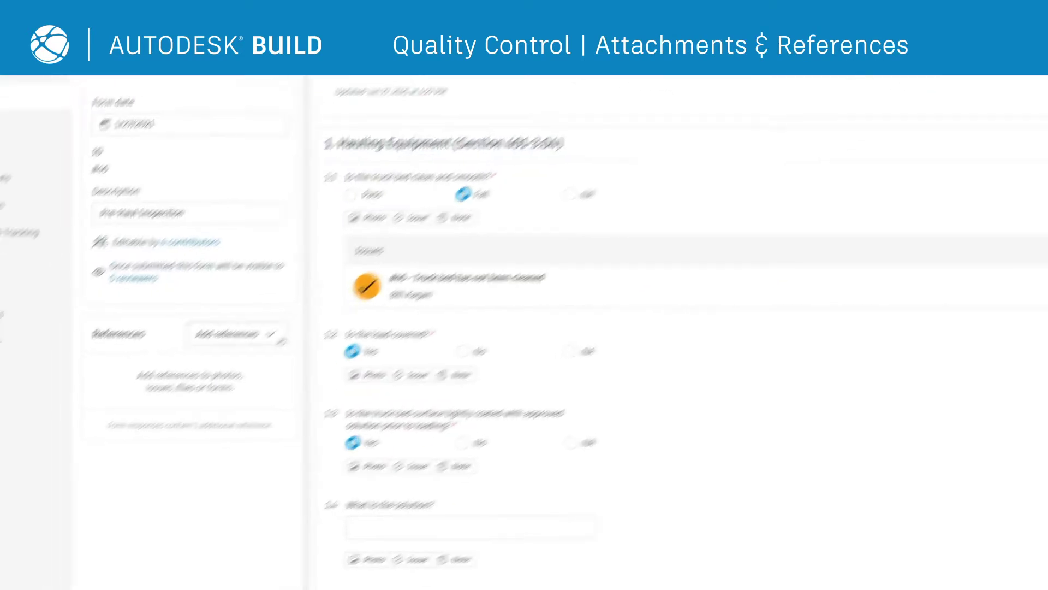
{"action": "left_click", "coordinate": [227, 334]}
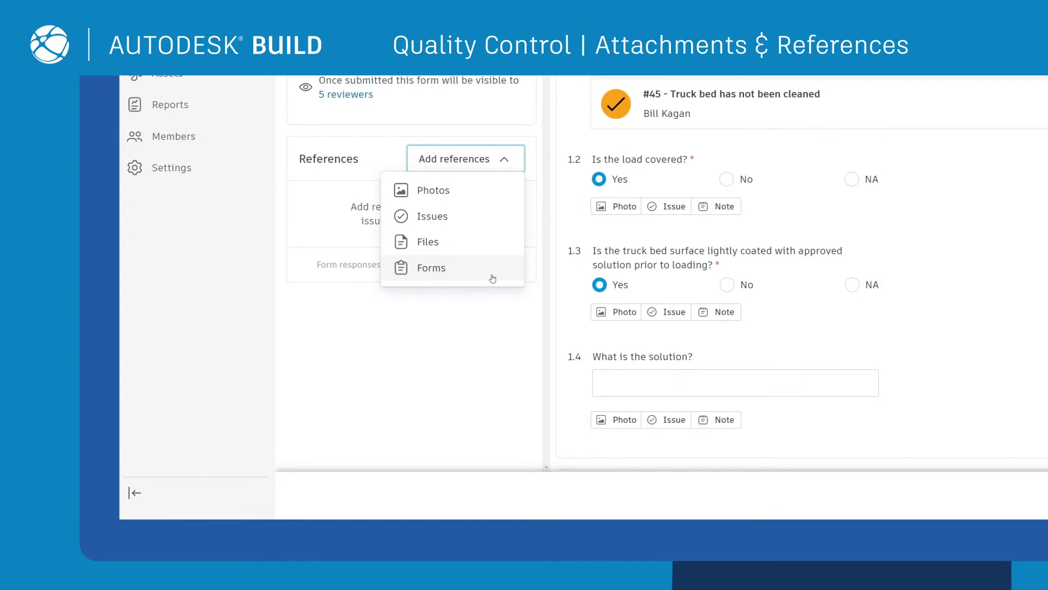
Step: Close the reference kinds list and submit the shared draft inspection form
{"action": "left_click", "coordinate": [513, 164]}
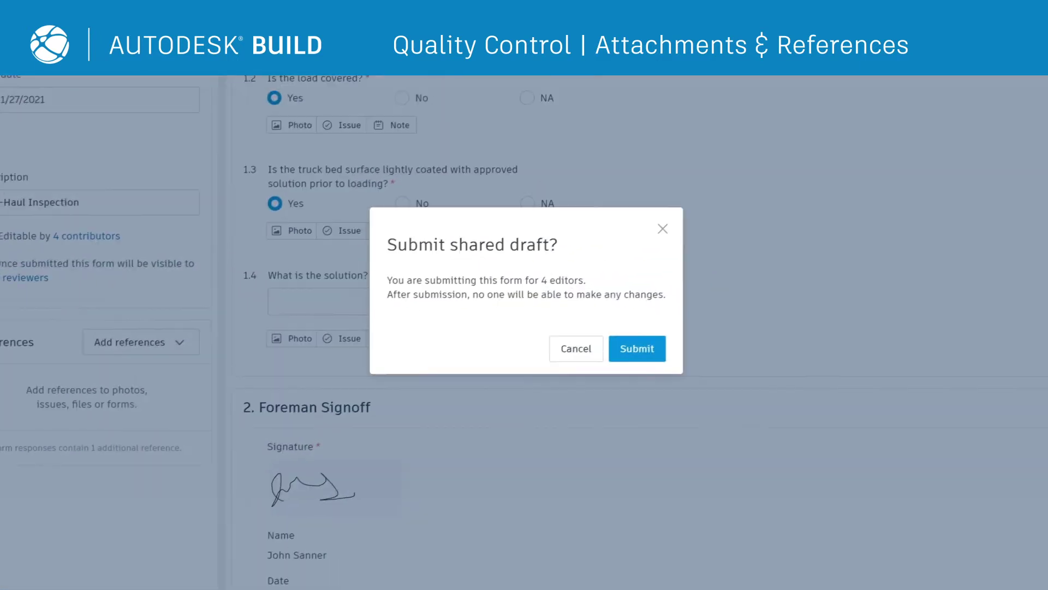
{"action": "left_click", "coordinate": [640, 353]}
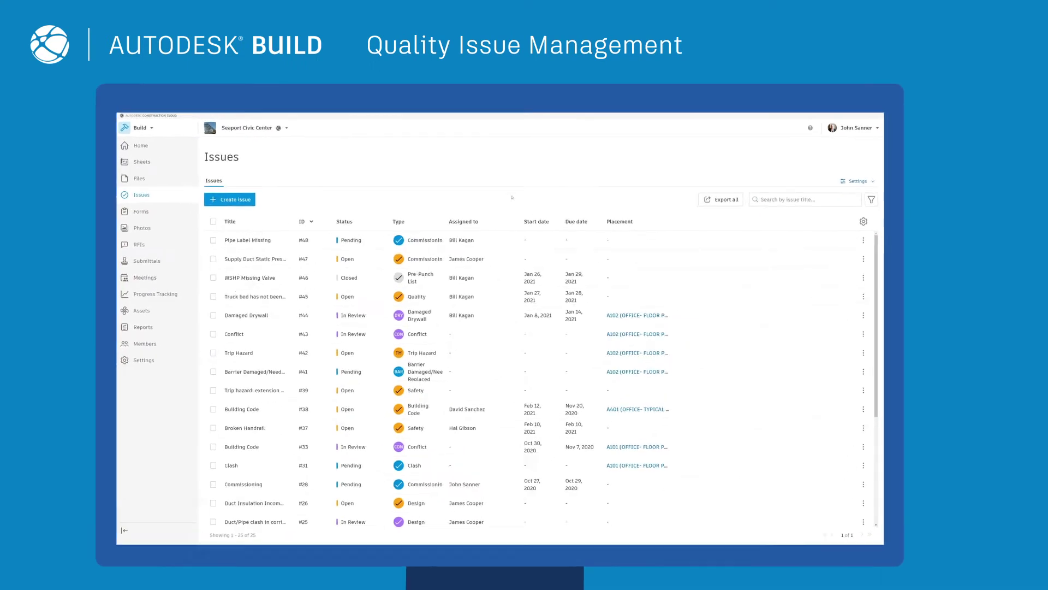
Step: Review issue types, start a new root cause under Coordination, then view issue #45
{"action": "left_click", "coordinate": [856, 178]}
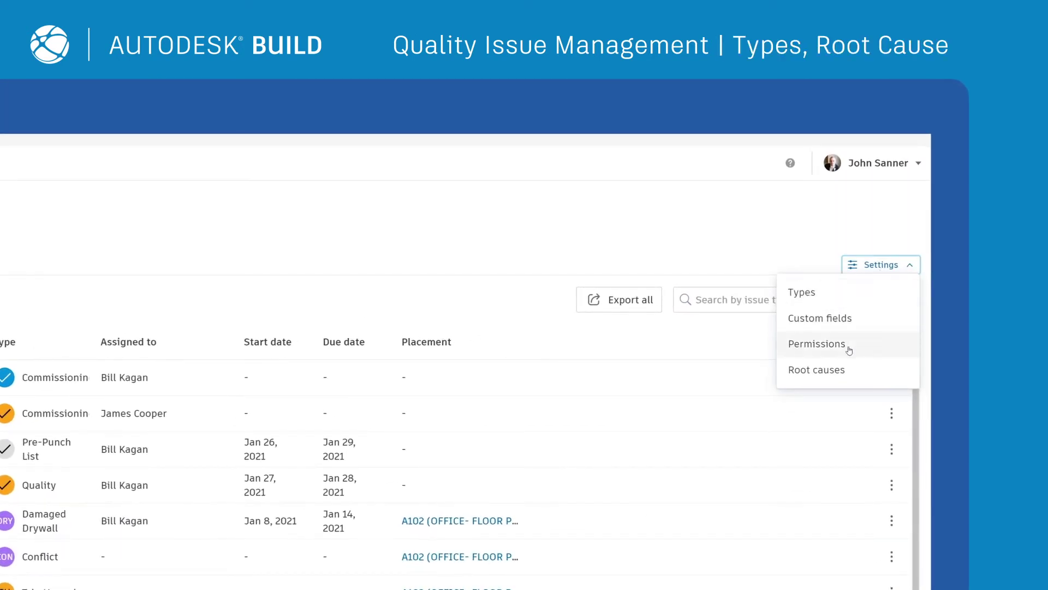
{"action": "left_click", "coordinate": [857, 301]}
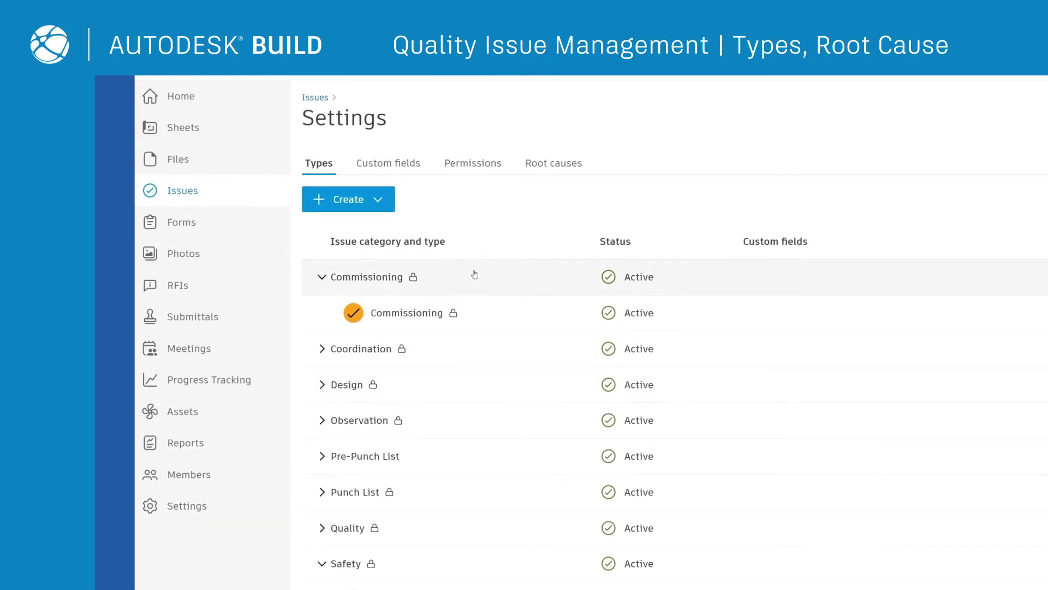
{"action": "left_click", "coordinate": [535, 164]}
{"action": "left_click", "coordinate": [321, 278]}
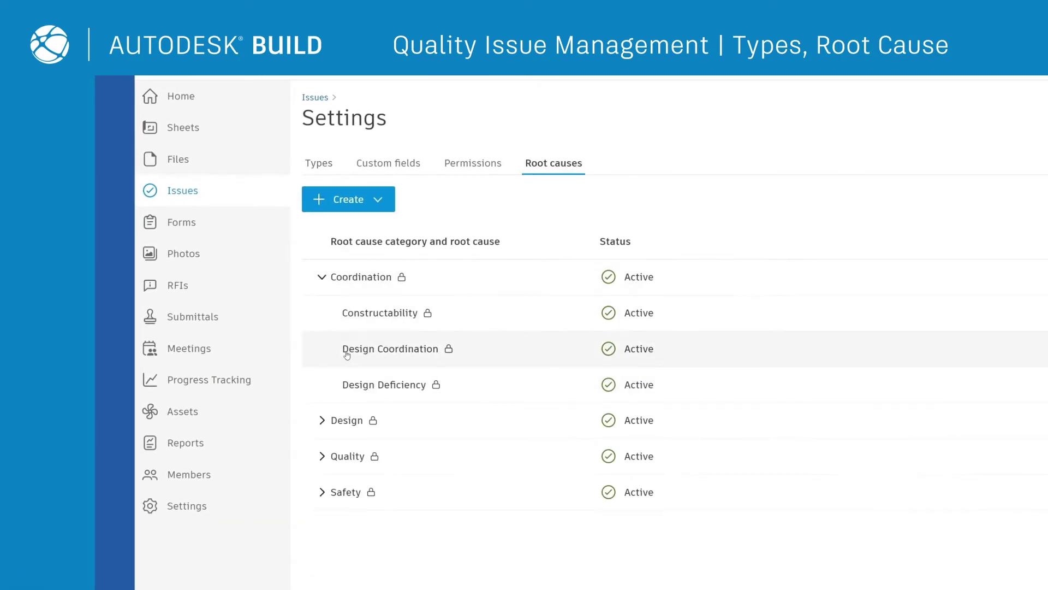
{"action": "left_click", "coordinate": [379, 202]}
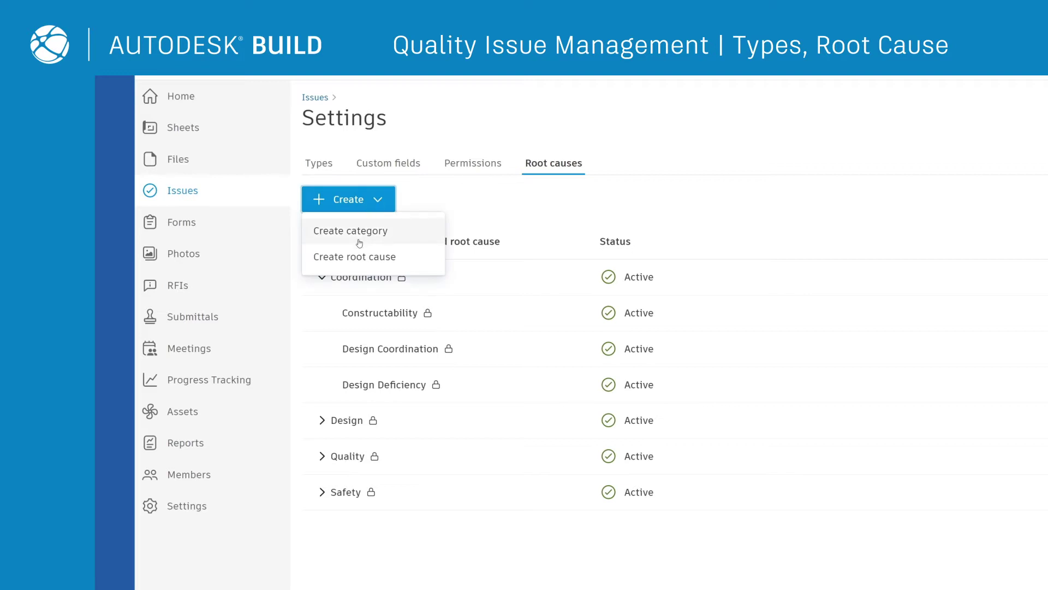
{"action": "left_click", "coordinate": [355, 256]}
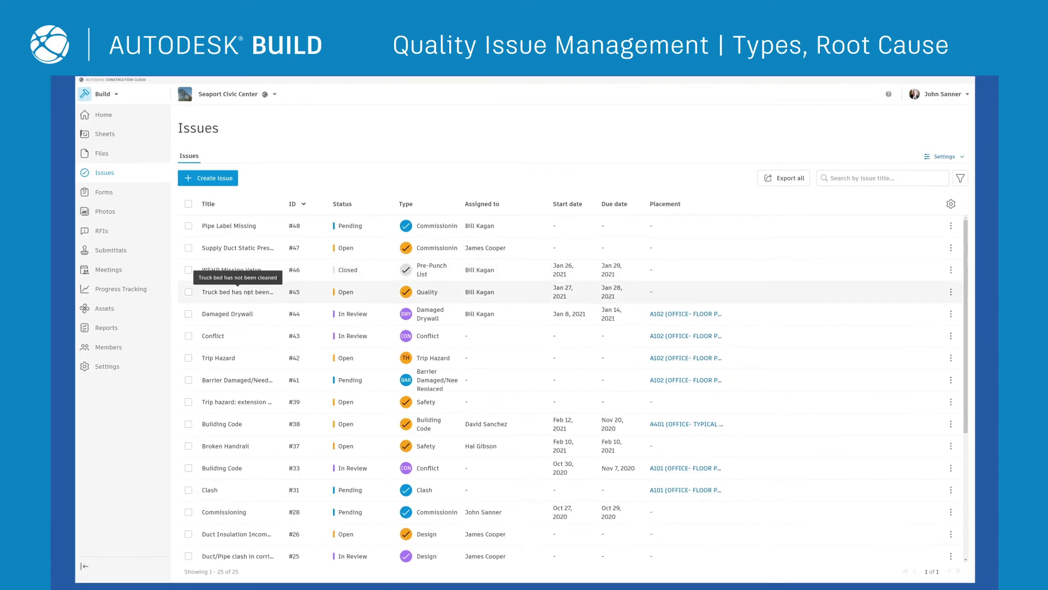
{"action": "left_click", "coordinate": [245, 292]}
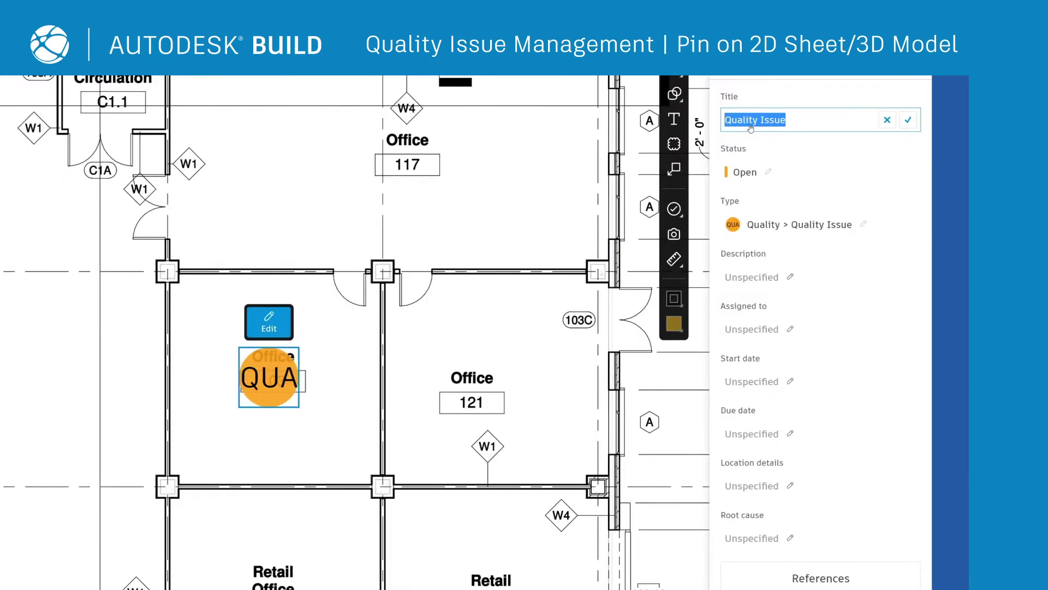
Step: Title the issue 'Incorrect Flooring Installed' and describe it as 'Incorrect flooring installed in Office 103.'
{"action": "type", "text": "Incorrect Flooring Inst"}
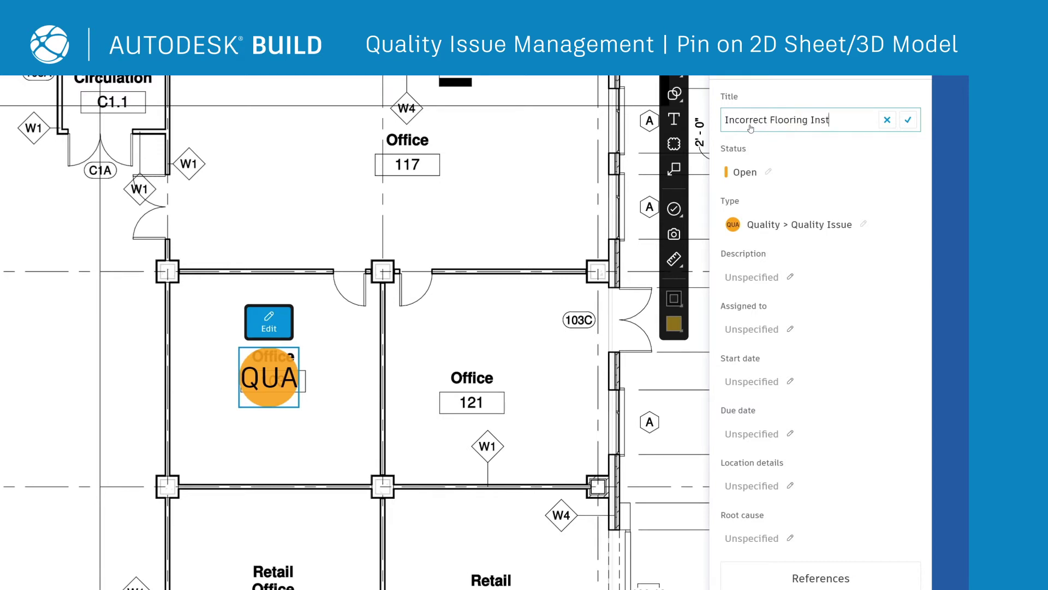
{"action": "type", "text": "alled"}
{"action": "key", "text": "Return"}
{"action": "left_click", "coordinate": [753, 274]}
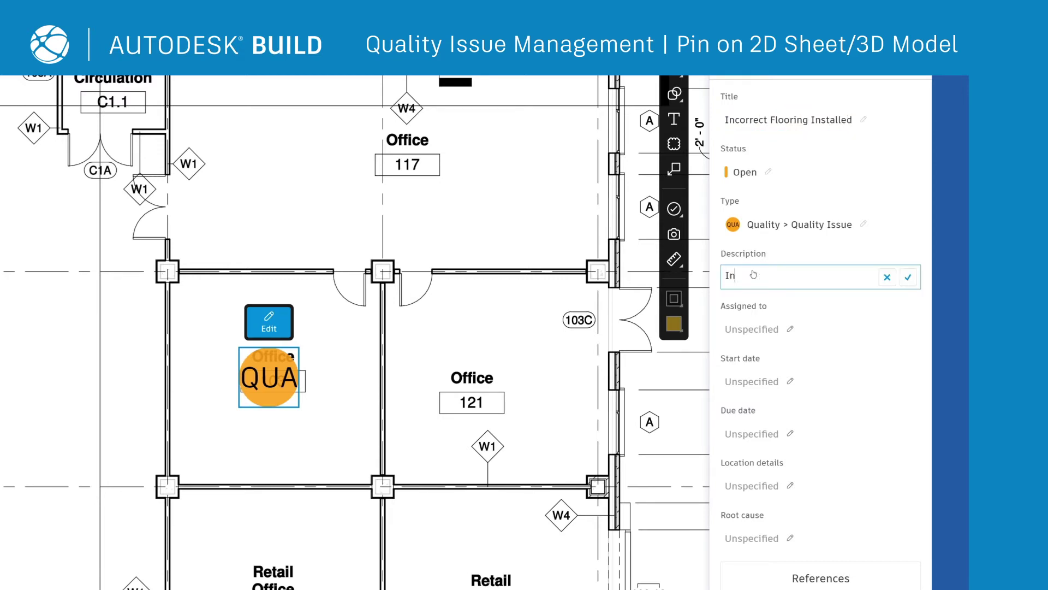
{"action": "type", "text": "Incorrect flooring installed in Office 103."}
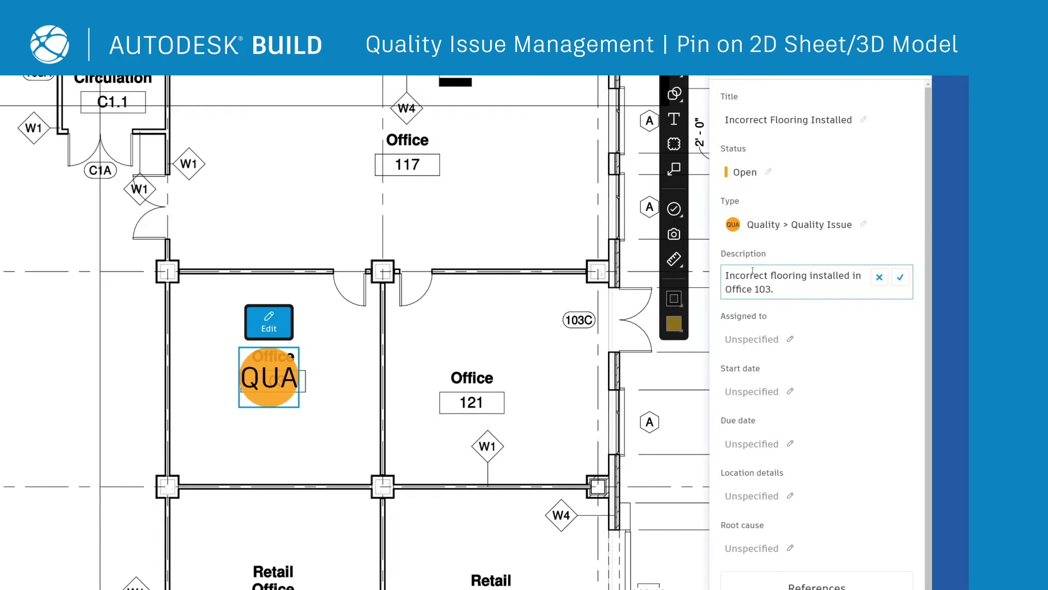
{"action": "key", "text": "Return"}
{"action": "left_click", "coordinate": [764, 340]}
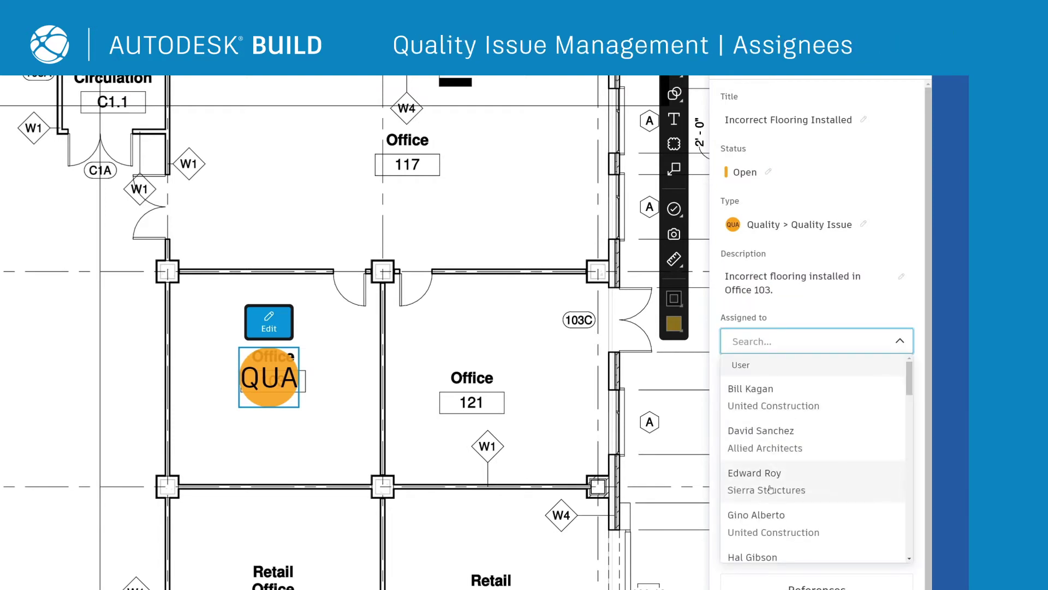
Step: Scroll through the Assigned to options for issue #50
{"action": "scroll", "coordinate": [773, 535], "scroll_direction": "down", "scroll_amount": 2}
{"action": "scroll", "coordinate": [773, 535], "scroll_direction": "down", "scroll_amount": 2}
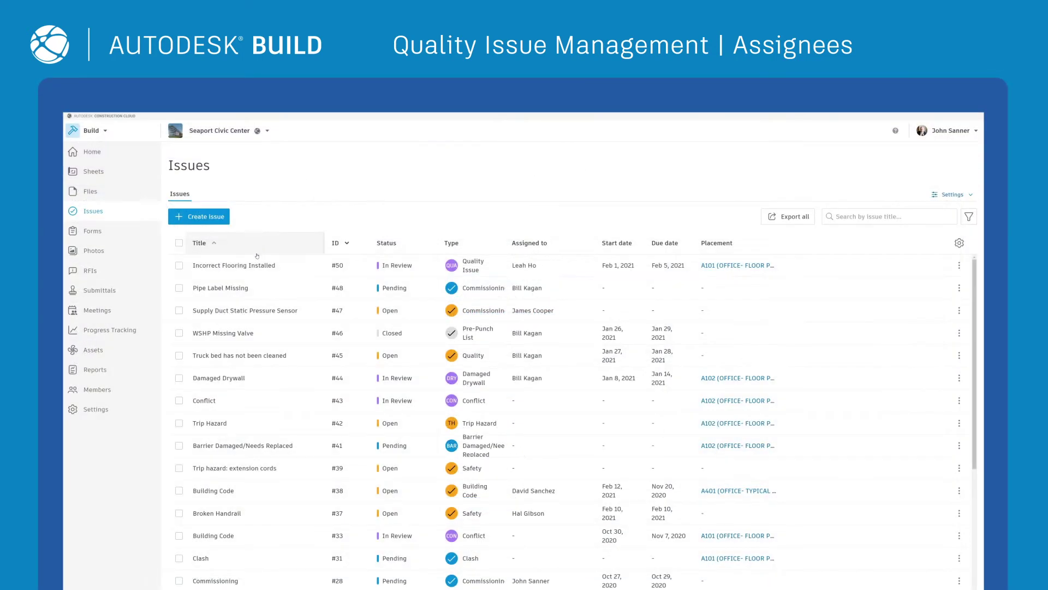
Step: From issue #50, create a linked RFI with the architect holding the ball in court
{"action": "left_click", "coordinate": [244, 266]}
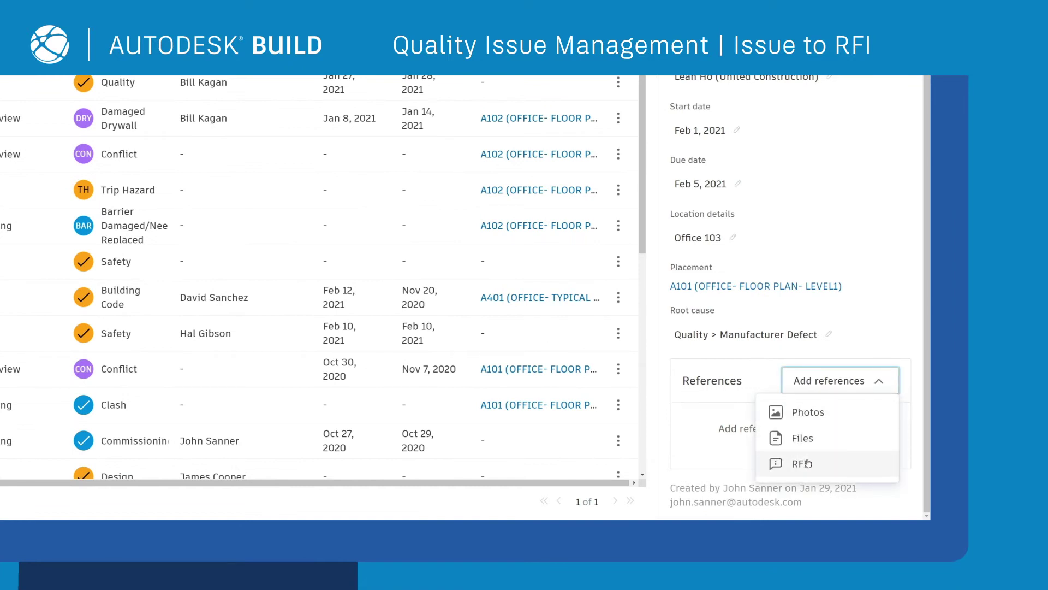
{"action": "left_click", "coordinate": [234, 167]}
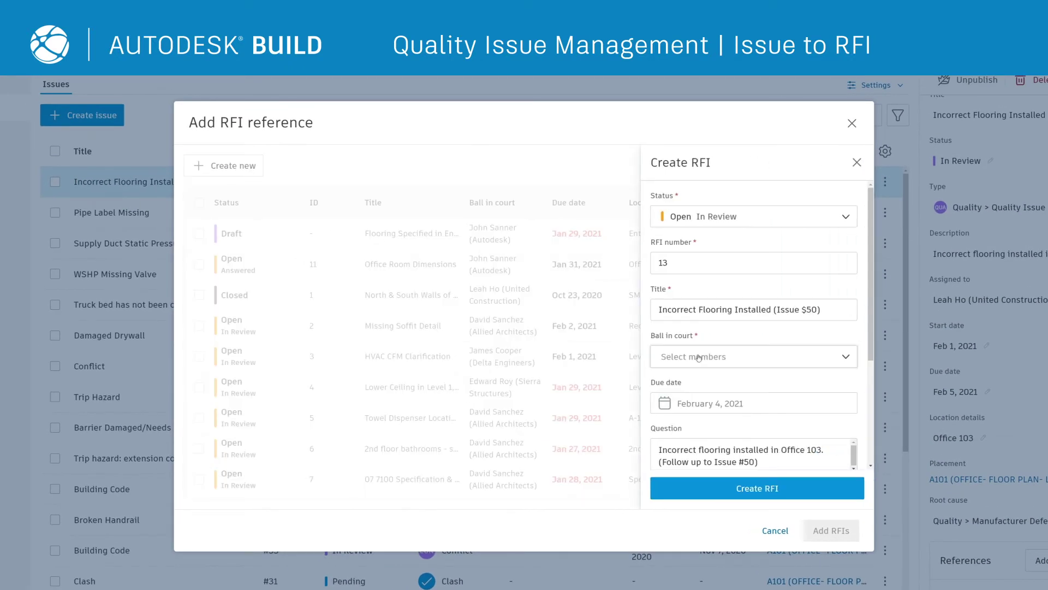
{"action": "left_click", "coordinate": [699, 357]}
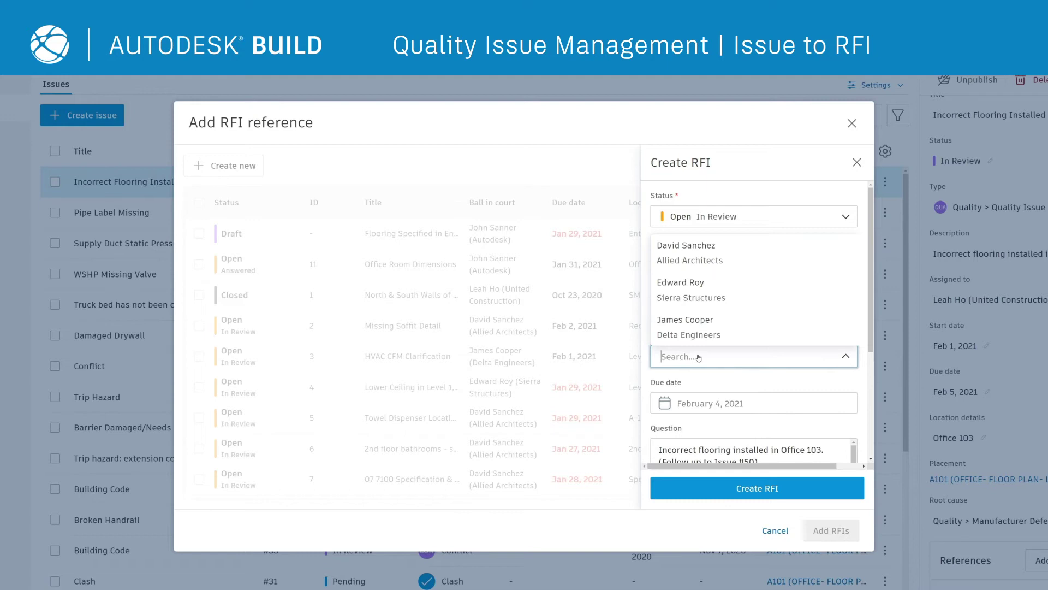
{"action": "left_click", "coordinate": [686, 252]}
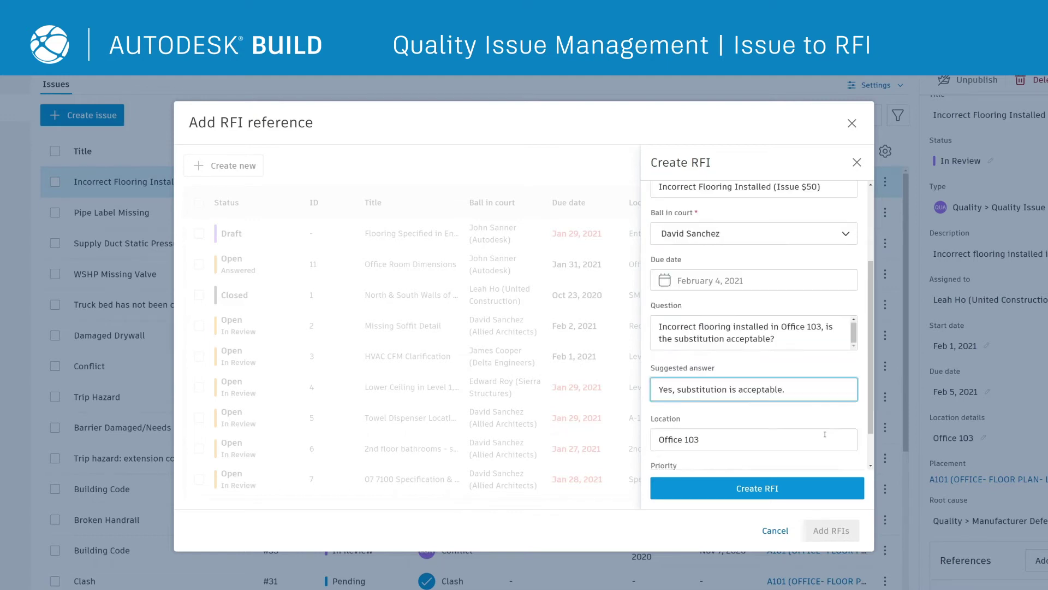
{"action": "left_click", "coordinate": [810, 489]}
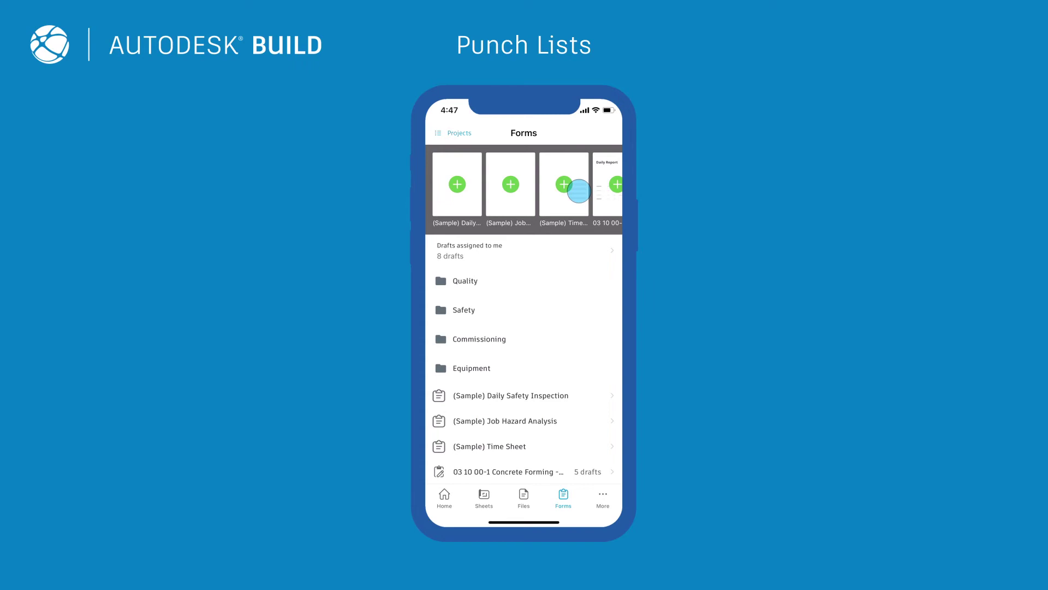
Step: On the phone, start a General Space form described 'Office 103' and scroll to the door and window checks
{"action": "left_click_drag", "start_coordinate": [578, 191], "coordinate": [442, 190]}
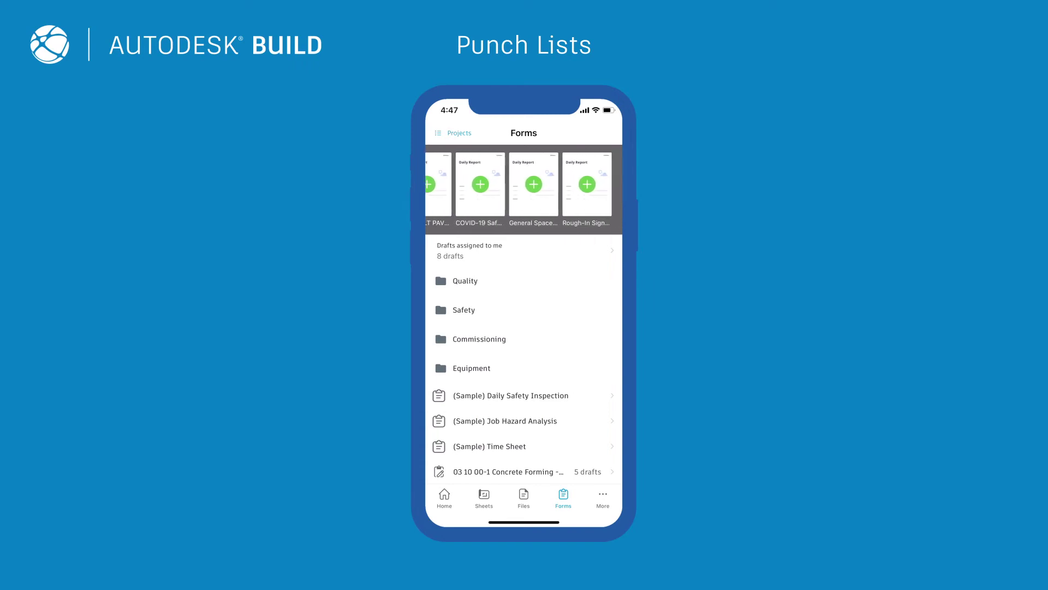
{"action": "left_click", "coordinate": [533, 184]}
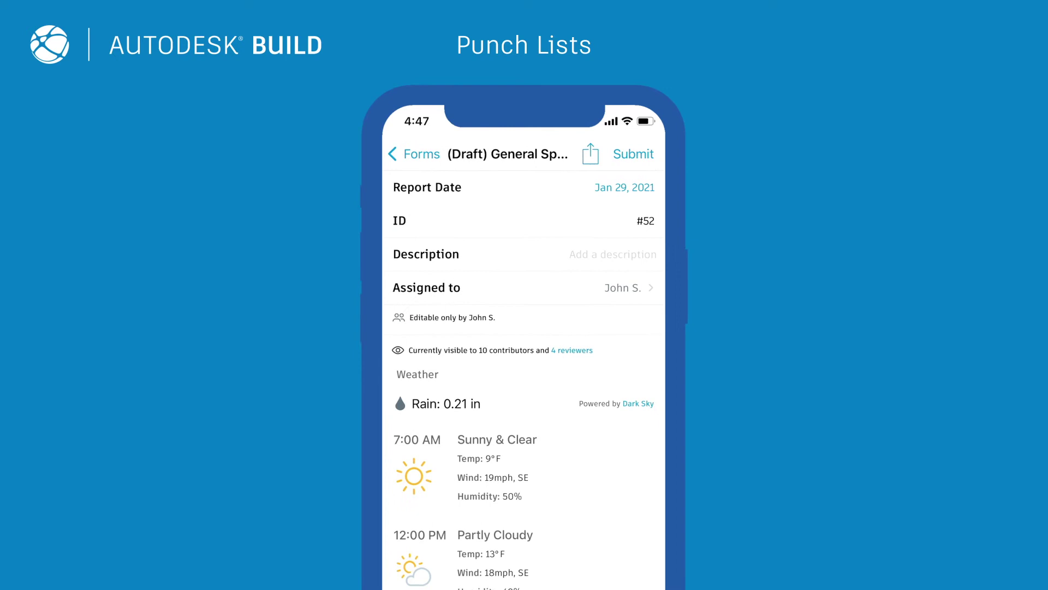
{"action": "left_click", "coordinate": [612, 254]}
{"action": "type", "text": "Office 10"}
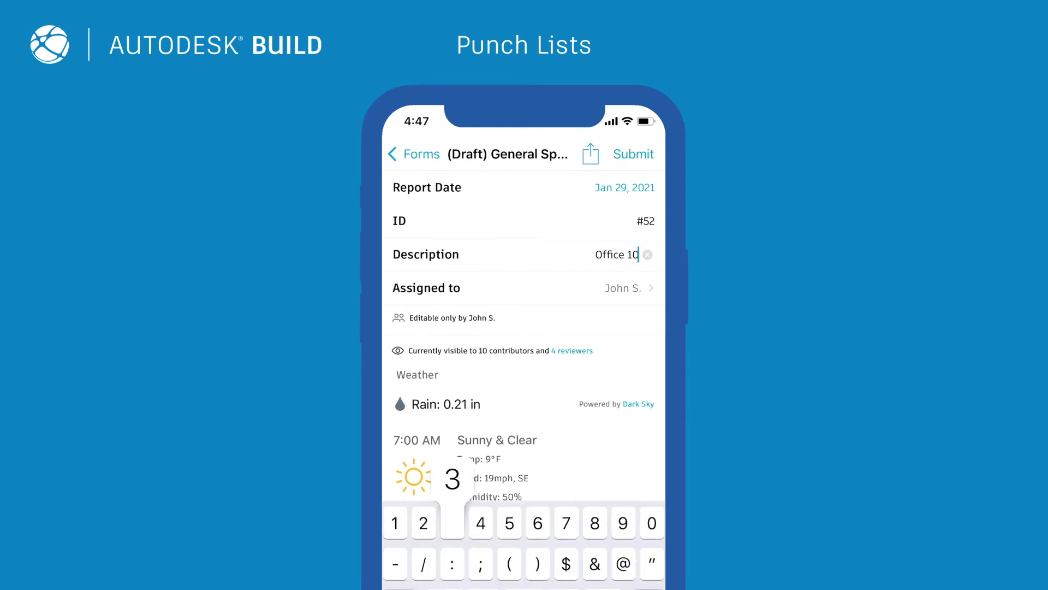
{"action": "type", "text": "3"}
{"action": "key", "text": "Return"}
{"action": "left_click_drag", "start_coordinate": [617, 471], "coordinate": [638, 306]}
{"action": "left_click_drag", "start_coordinate": [623, 382], "coordinate": [637, 327]}
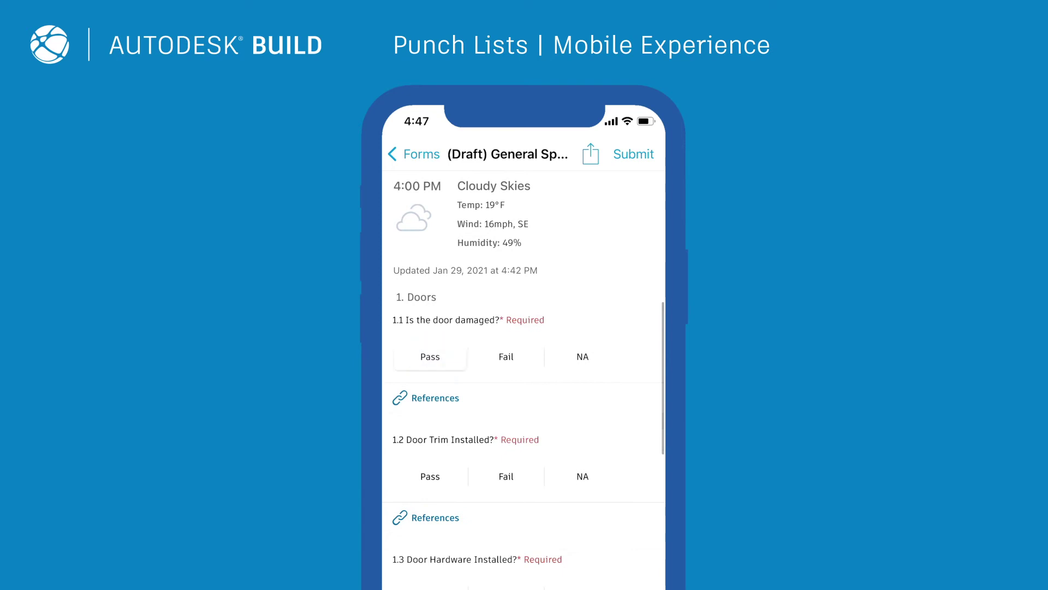
{"action": "left_click_drag", "start_coordinate": [631, 431], "coordinate": [648, 201]}
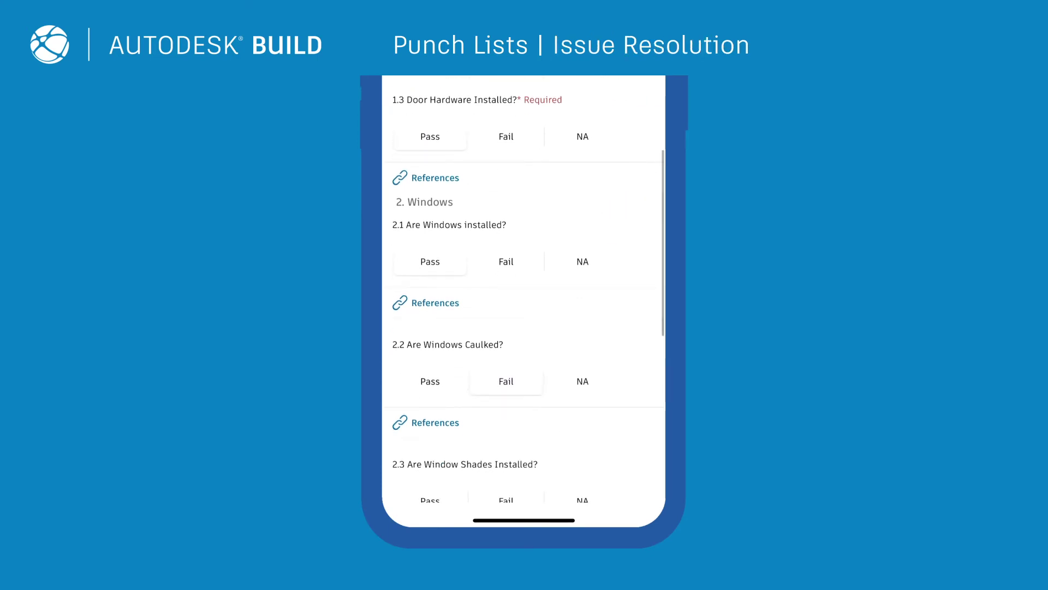
Step: Create a new Punch List issue from question 2.2's references
{"action": "left_click", "coordinate": [437, 423]}
{"action": "left_click", "coordinate": [625, 270]}
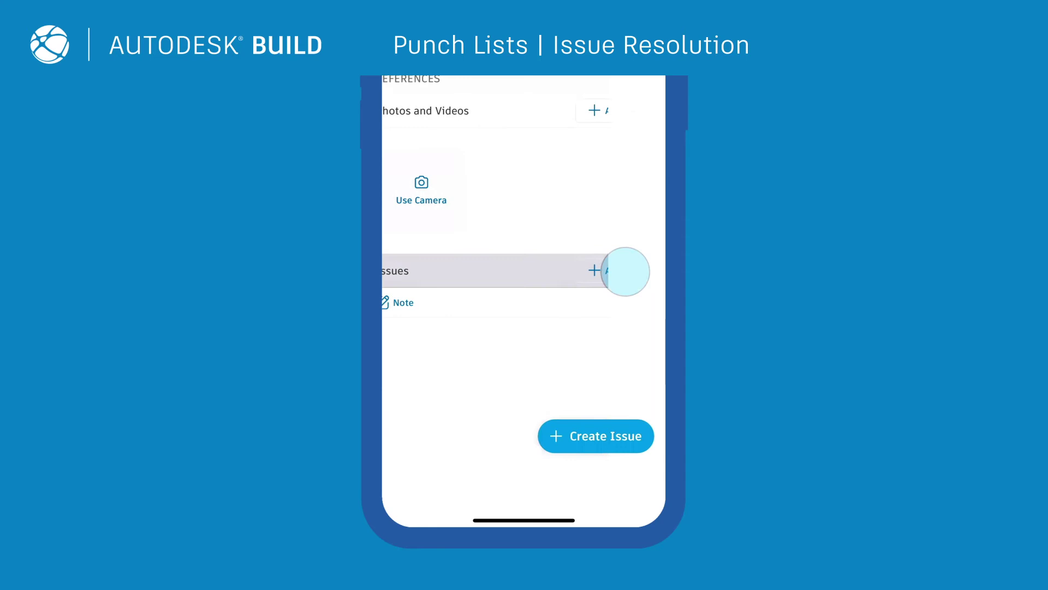
{"action": "left_click", "coordinate": [602, 436]}
{"action": "left_click", "coordinate": [561, 222]}
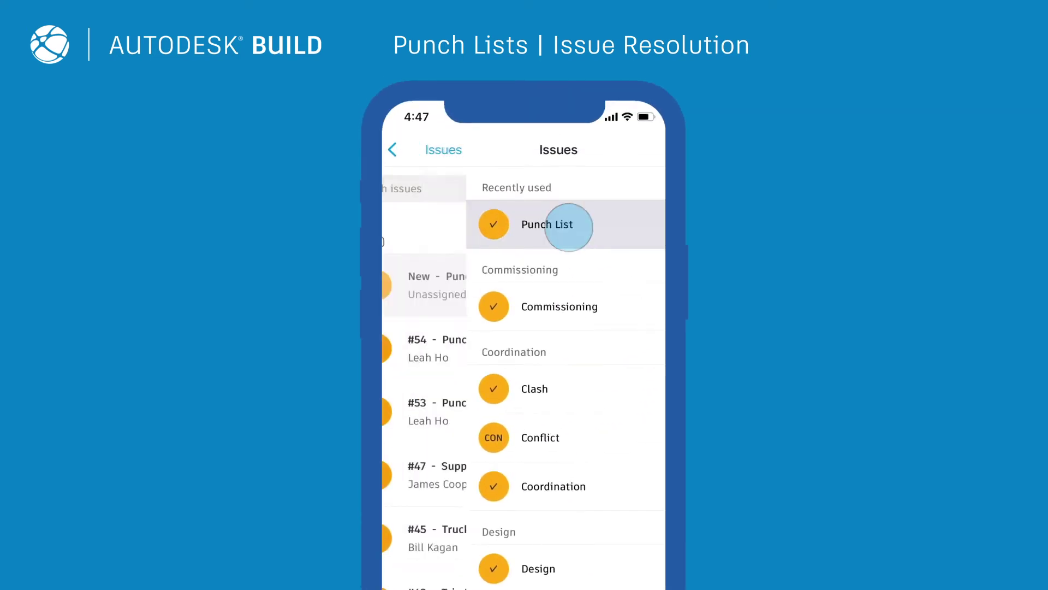
Step: Assign punch issue #55 to a project member, save it to item 2.2 and publish
{"action": "left_click", "coordinate": [601, 497]}
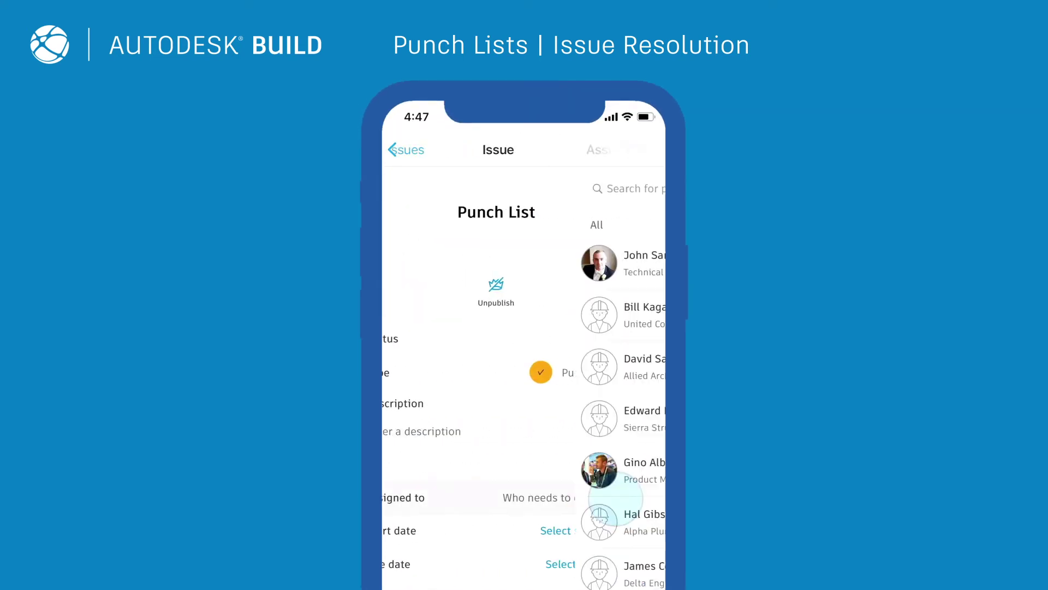
{"action": "left_click_drag", "start_coordinate": [617, 513], "coordinate": [606, 478]}
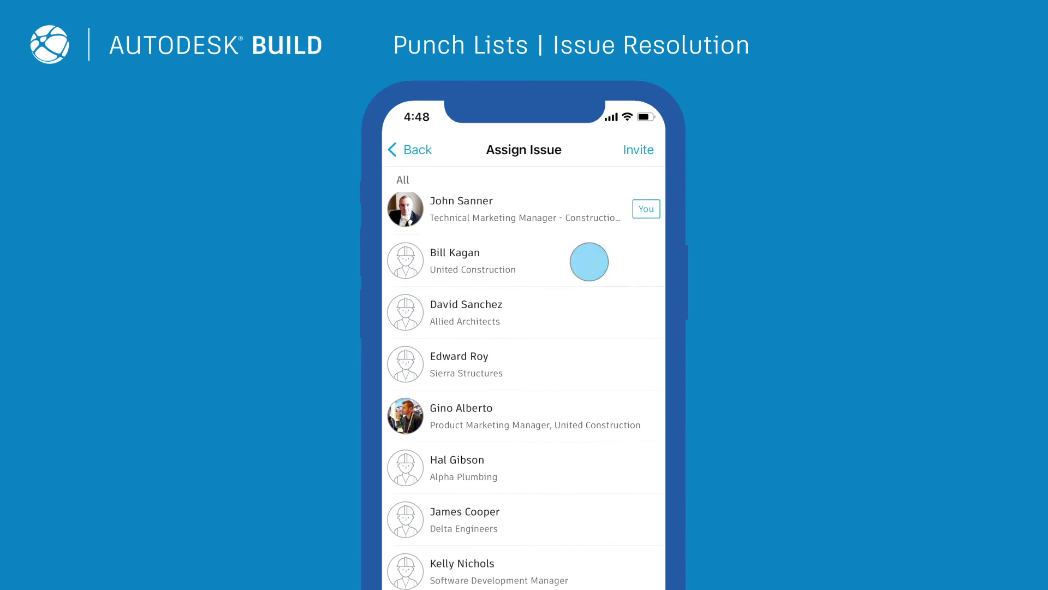
{"action": "left_click", "coordinate": [589, 261]}
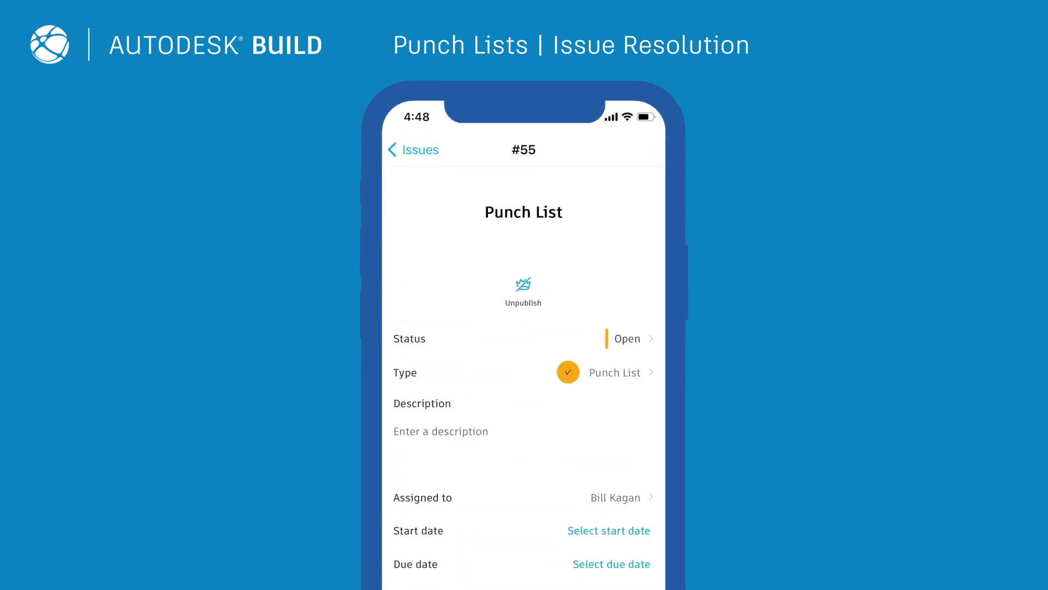
{"action": "left_click", "coordinate": [413, 150]}
{"action": "left_click", "coordinate": [640, 149]}
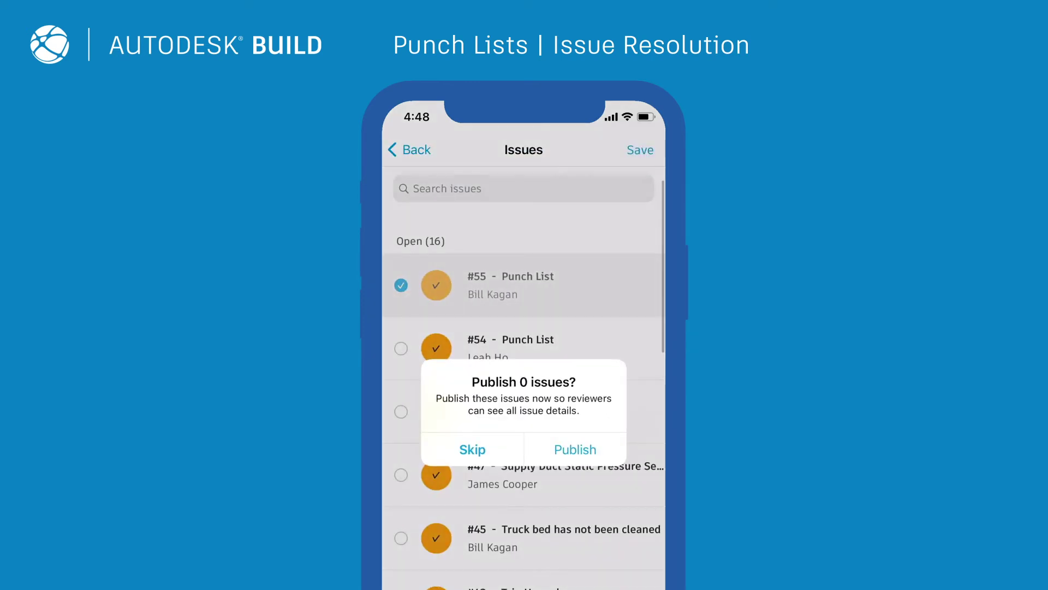
{"action": "left_click", "coordinate": [577, 451]}
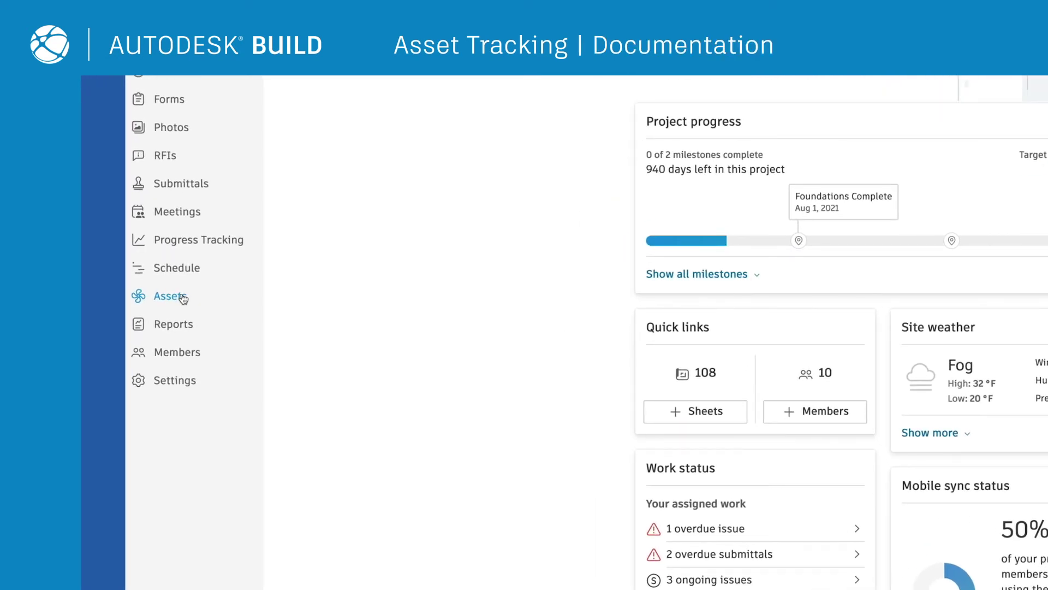
Step: In Assets, filter to the first Electrical Equipment Lighting and Appliance panelboard subcategory and open asset 692848
{"action": "left_click", "coordinate": [182, 298]}
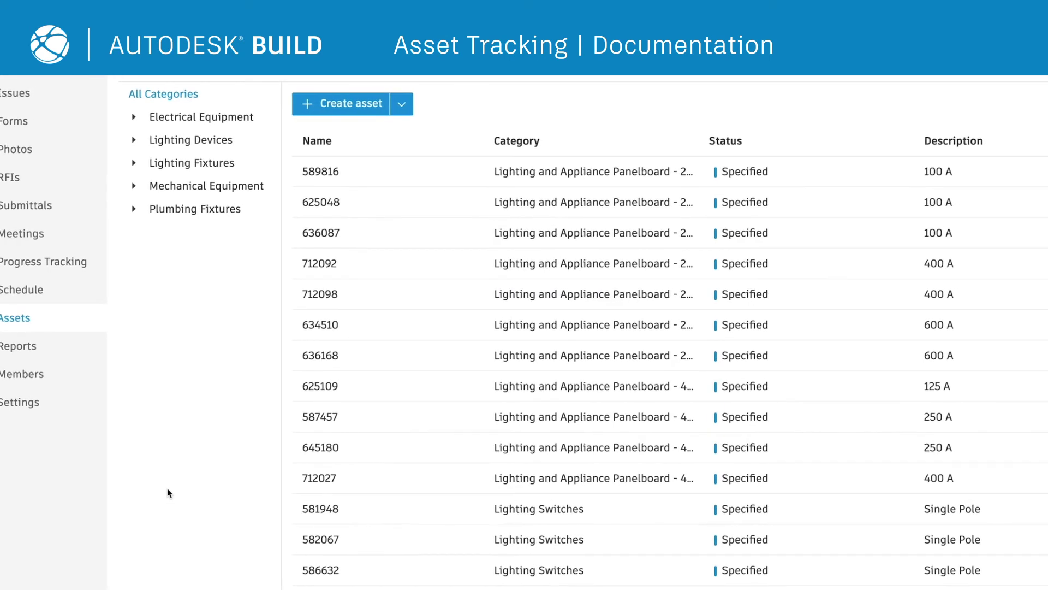
{"action": "left_click", "coordinate": [134, 118]}
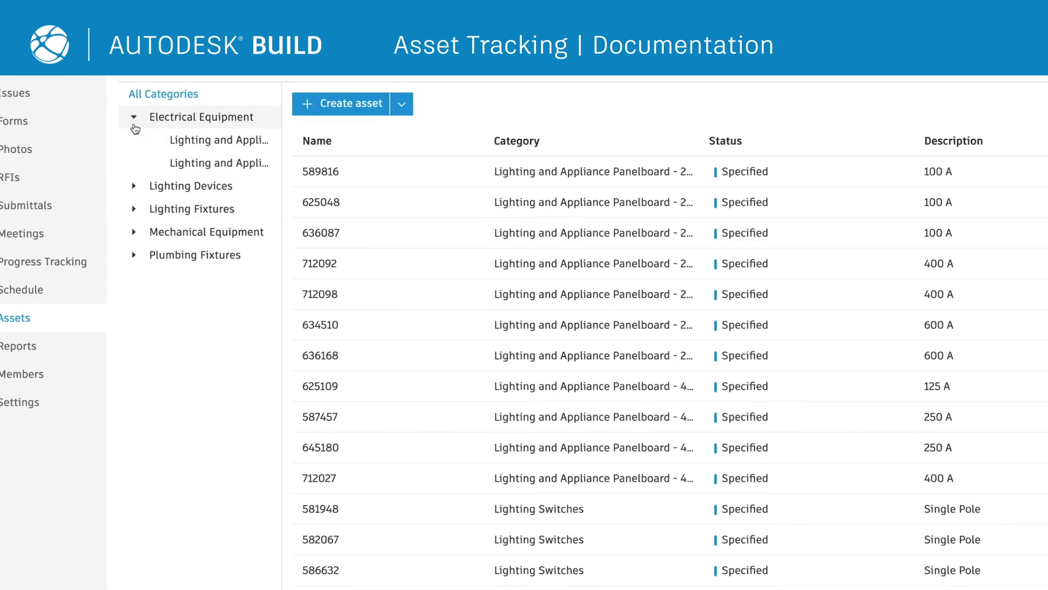
{"action": "left_click", "coordinate": [203, 144]}
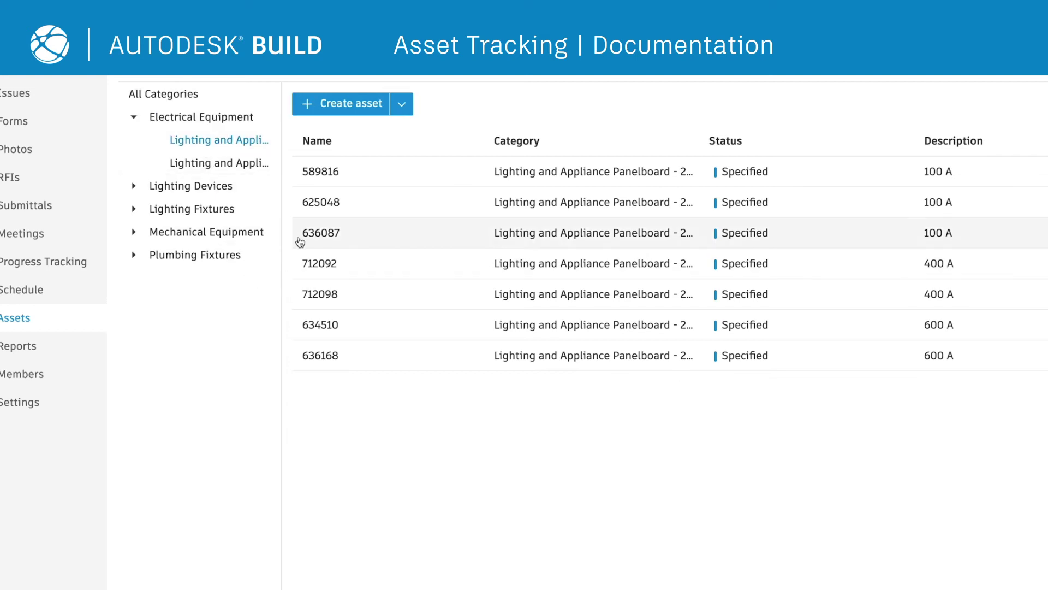
{"action": "left_click", "coordinate": [48, 254]}
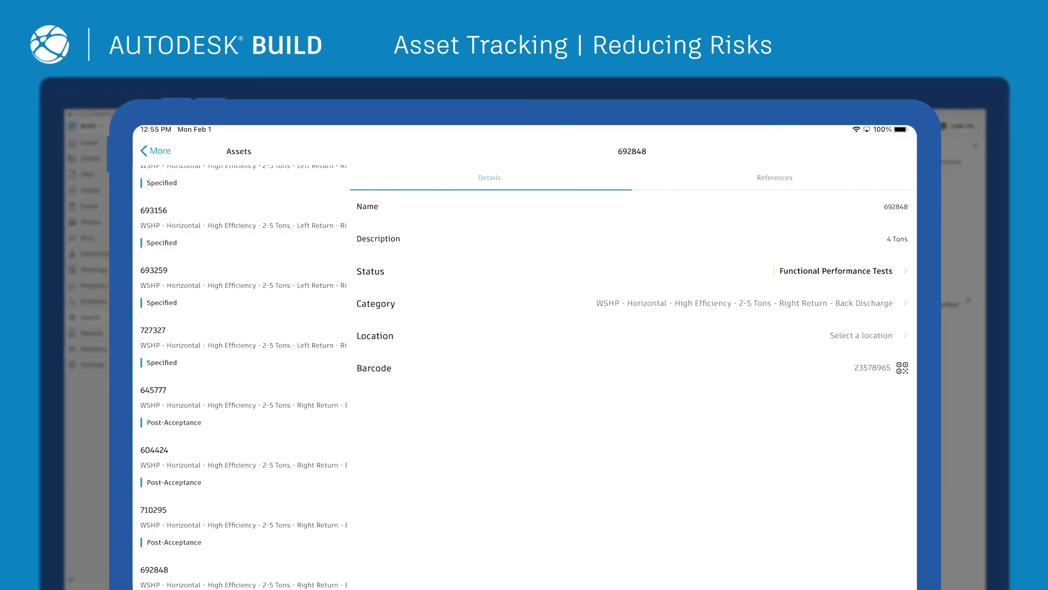
Step: In asset 692848's references, check linked issue #47, then open the WSHP-SVX01V-EN_04132020.pdf manual
{"action": "left_click", "coordinate": [784, 176]}
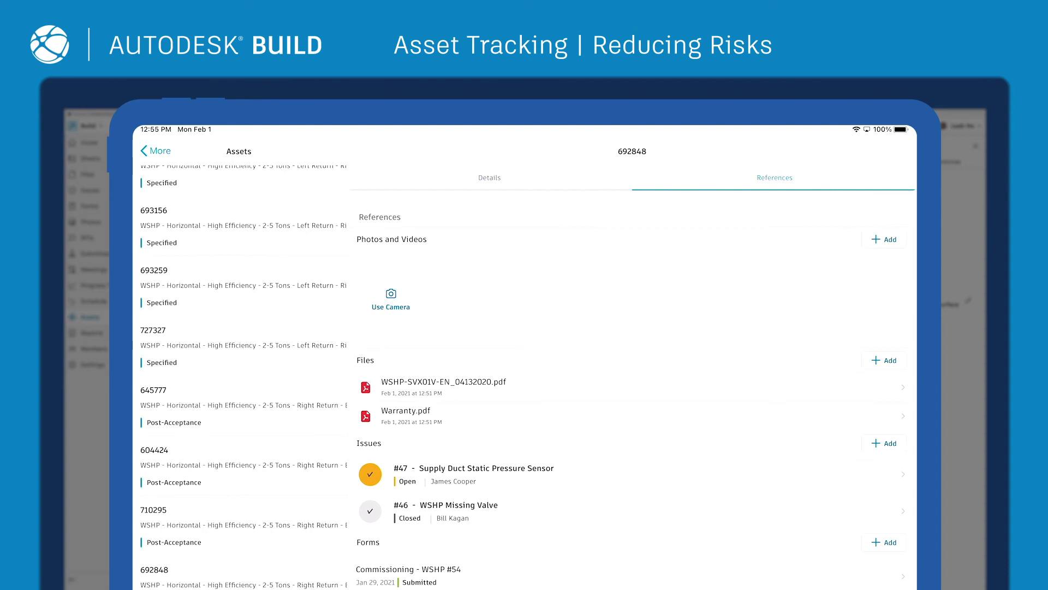
{"action": "left_click", "coordinate": [720, 480]}
{"action": "left_click_drag", "start_coordinate": [783, 447], "coordinate": [813, 437]}
{"action": "left_click", "coordinate": [384, 146]}
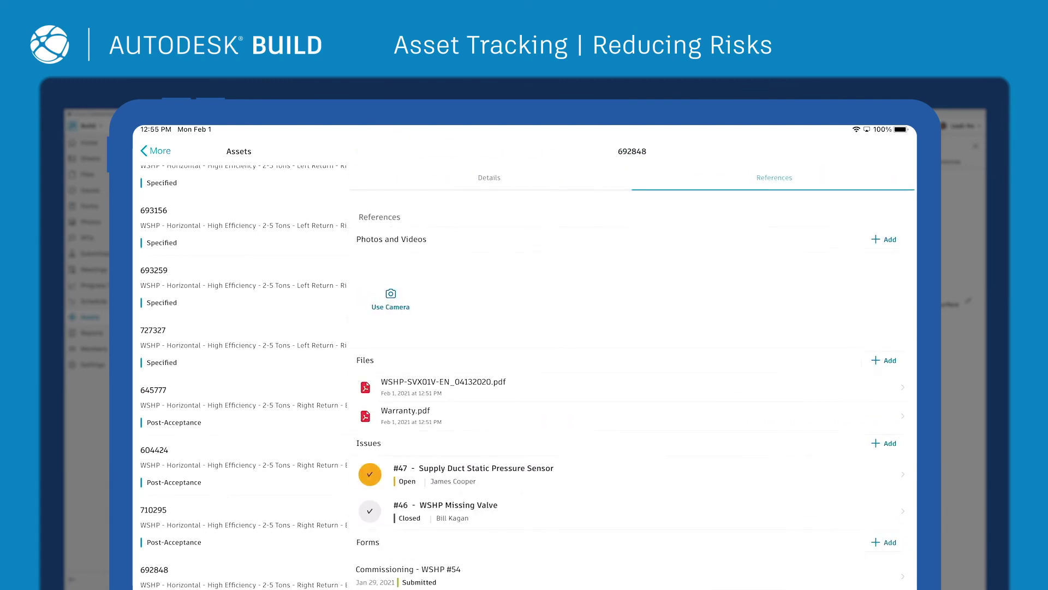
{"action": "left_click", "coordinate": [444, 381]}
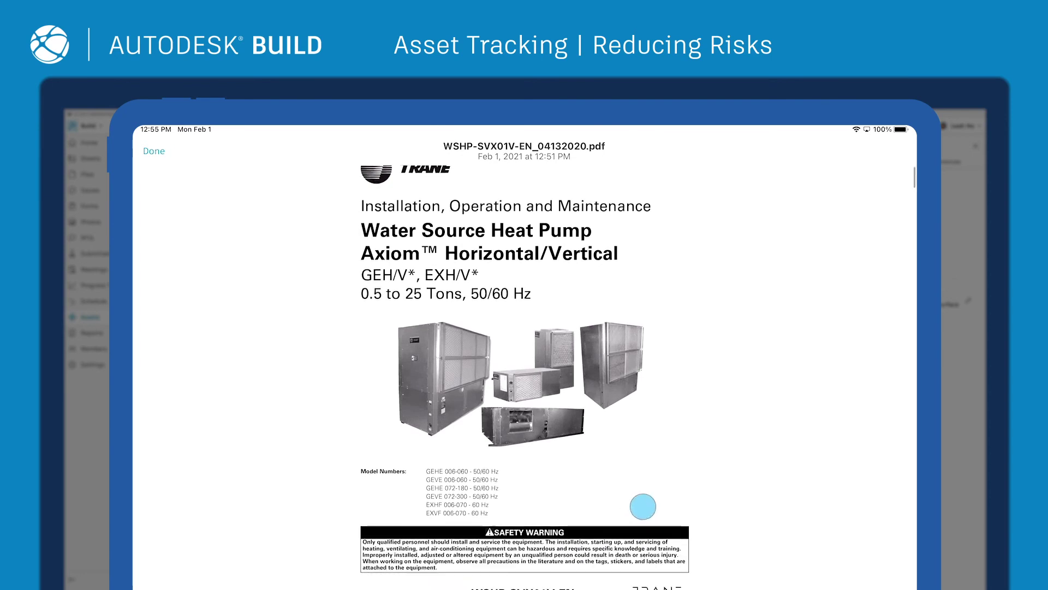
{"action": "left_click_drag", "start_coordinate": [641, 503], "coordinate": [692, 306]}
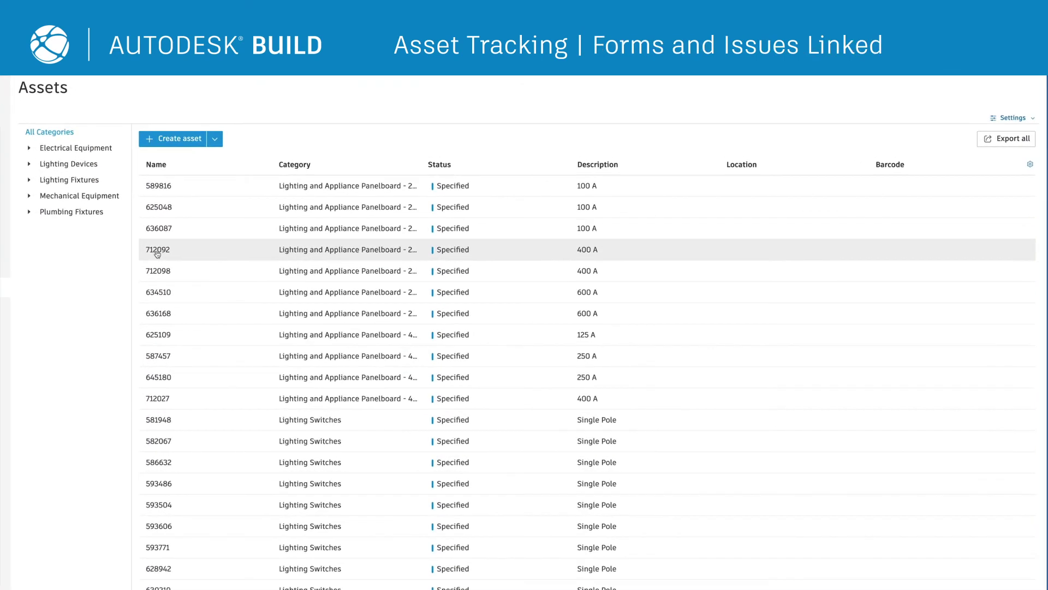
Step: From asset 712092's References, add issue #43 'Conflict' as a linked issue reference
{"action": "left_click", "coordinate": [116, 255]}
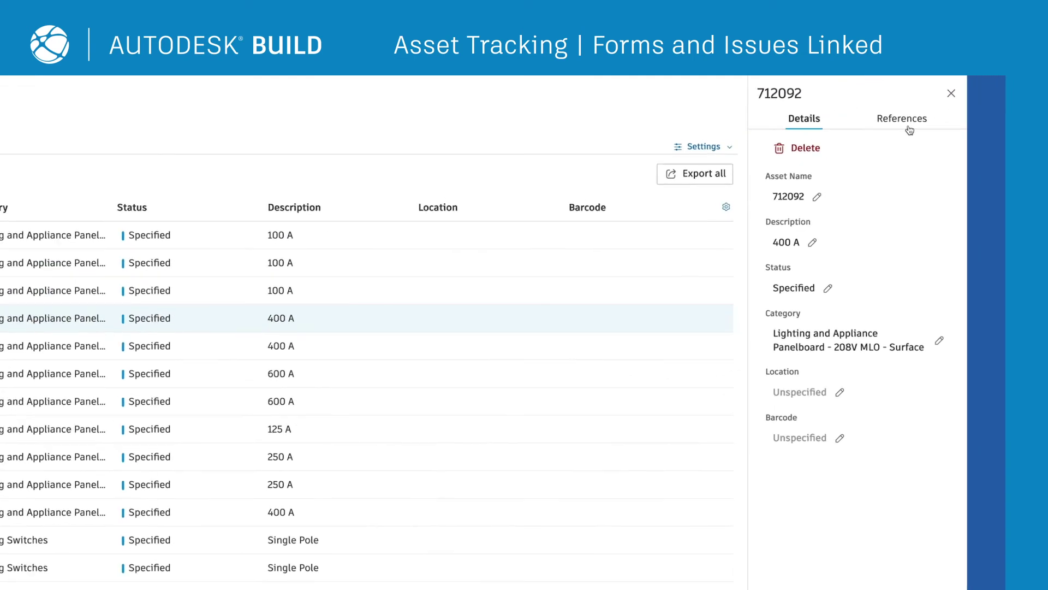
{"action": "left_click", "coordinate": [991, 94]}
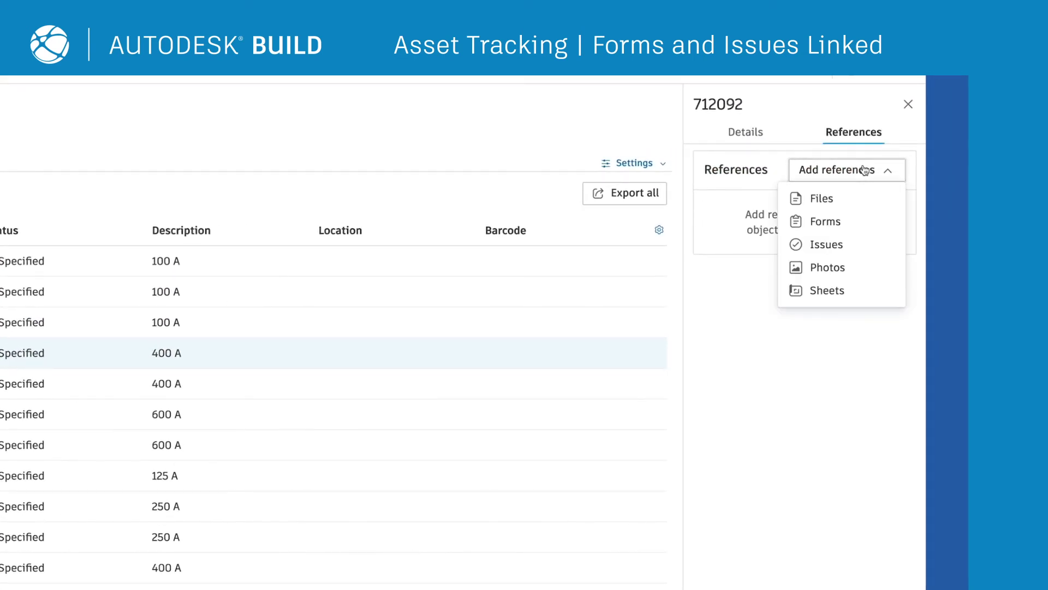
{"action": "left_click", "coordinate": [831, 246]}
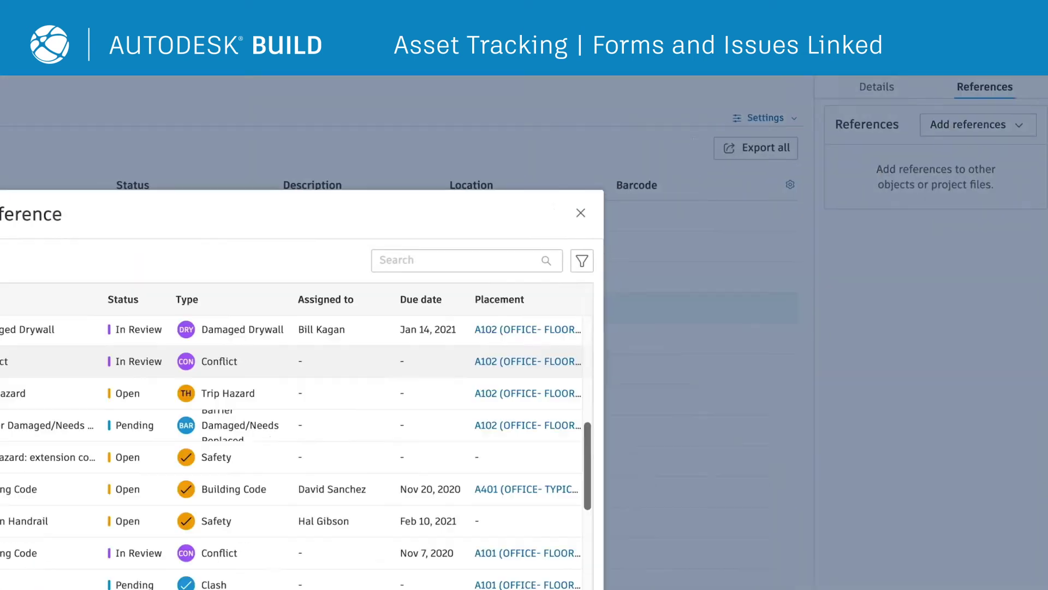
{"action": "left_click", "coordinate": [185, 263]}
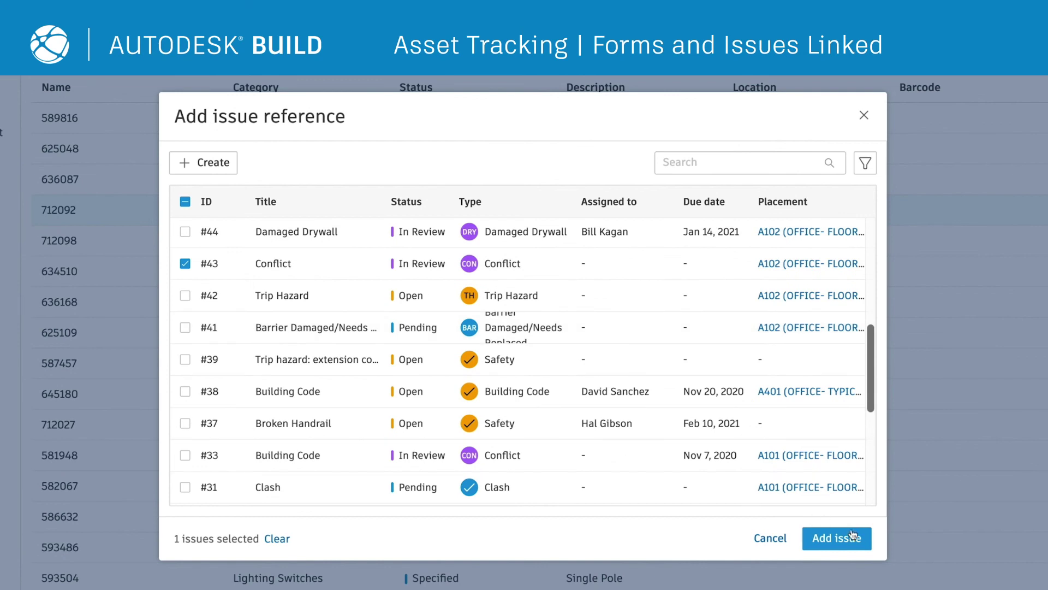
{"action": "left_click", "coordinate": [851, 535]}
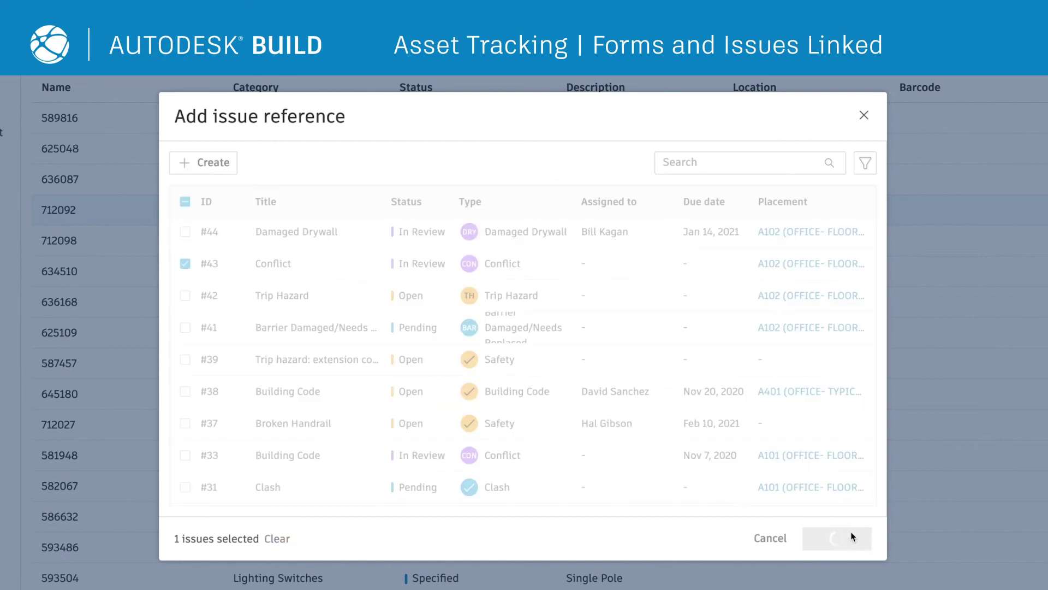